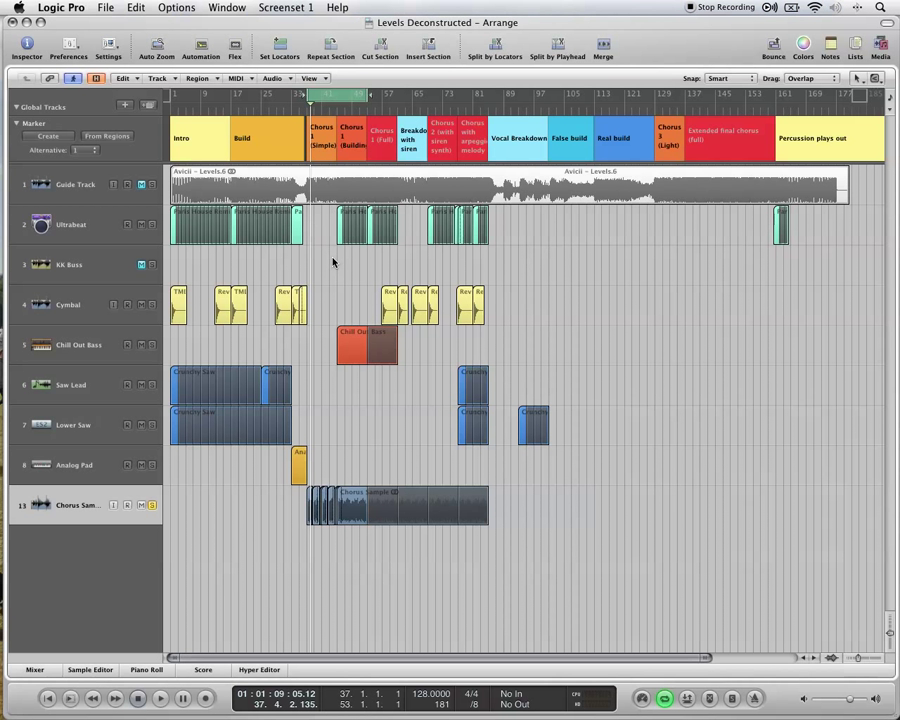
# Play the soloed Chorus Sample track from bar 37 through the Chorus 1 (Simple) section.
pyautogui.press('space')
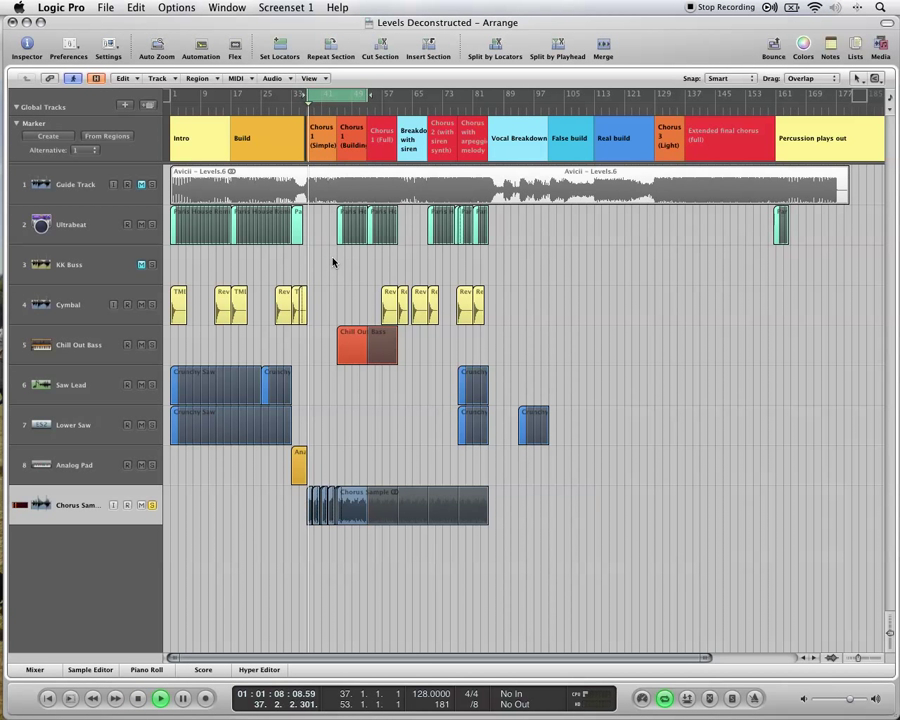
pyautogui.moveTo(858, 657); pyautogui.dragTo(866, 660)
pyautogui.hscroll(-3, 488, 456)
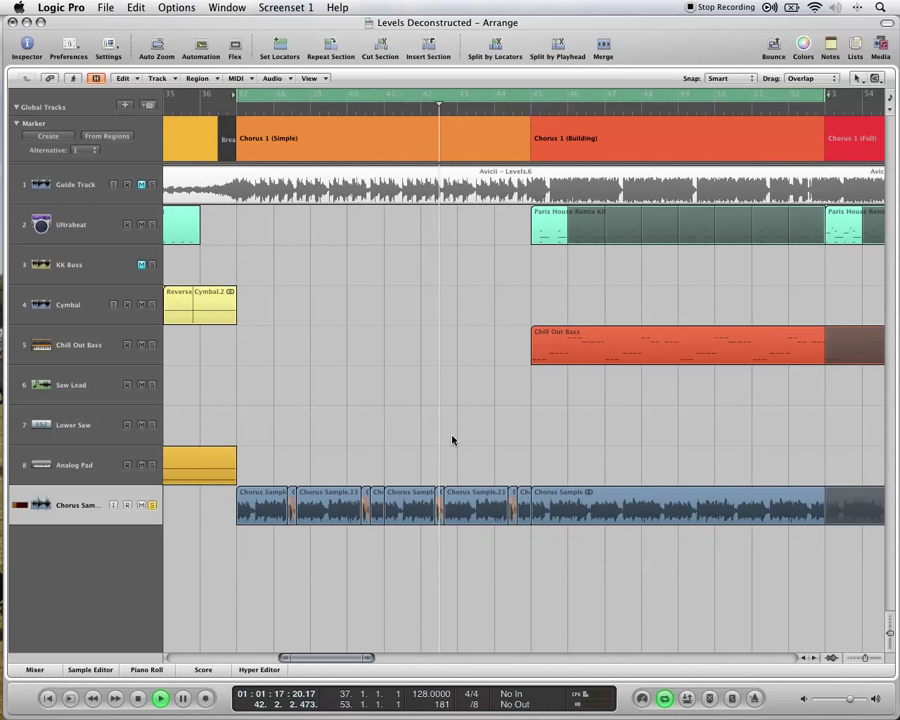
pyautogui.hscroll(1, 452, 440)
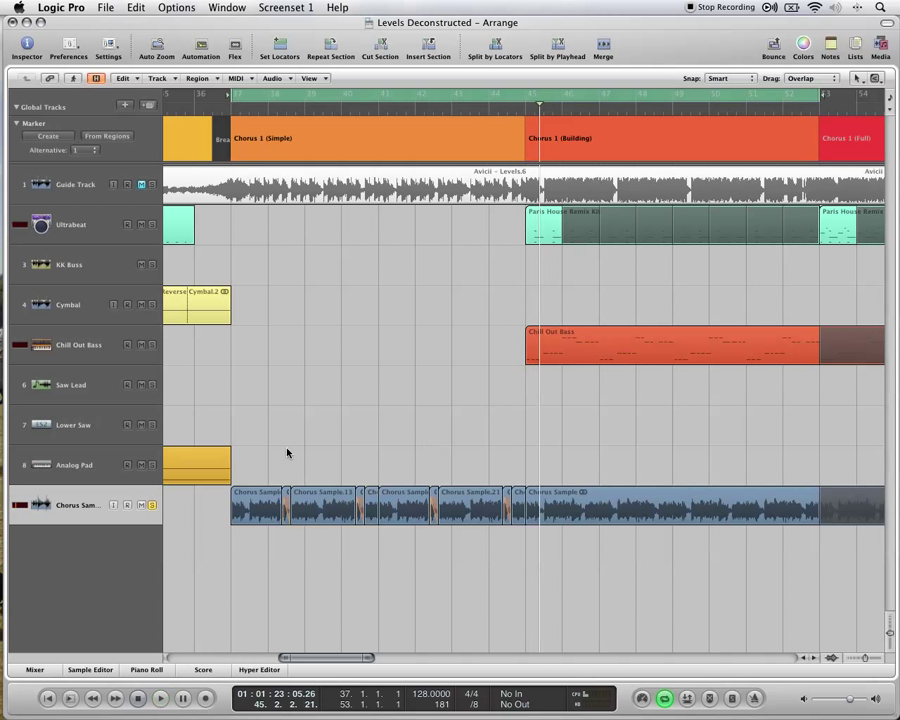
pyautogui.hscroll(-3, 316, 453)
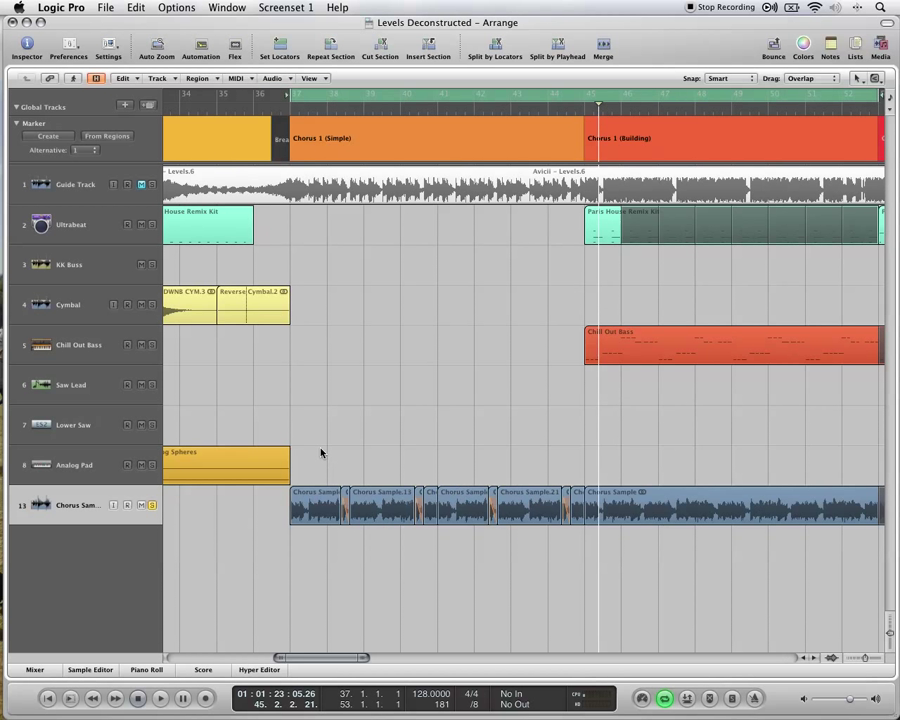
# Reveal the hidden tracks, unsolo Chorus Sample, and select Before Talkies, Classic Trance, Dominator and Glowstick one after another.
pyautogui.click(97, 80)
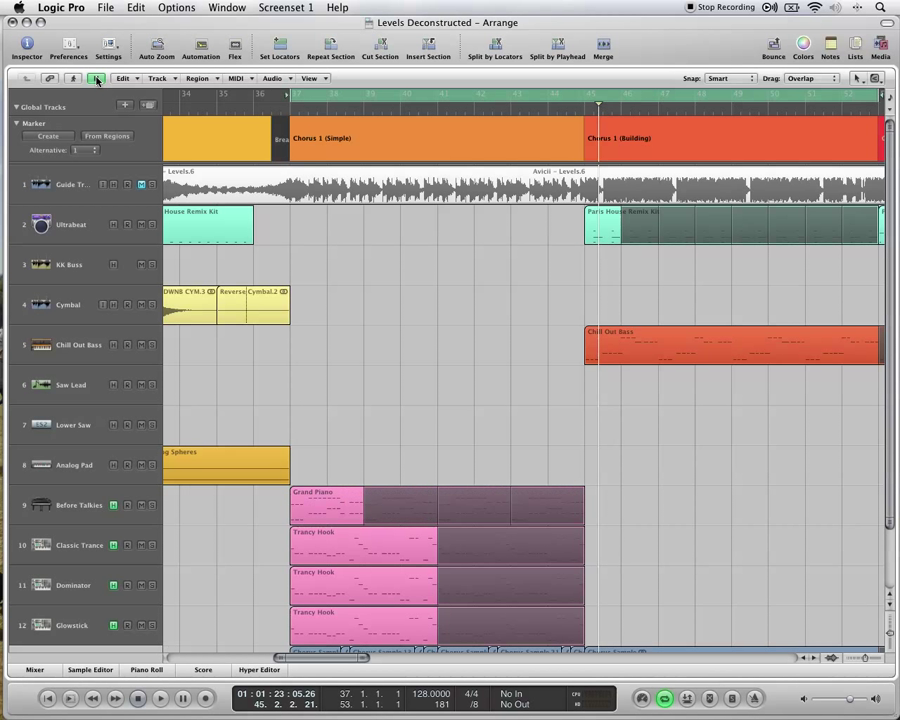
pyautogui.scroll(-2, 136, 446)
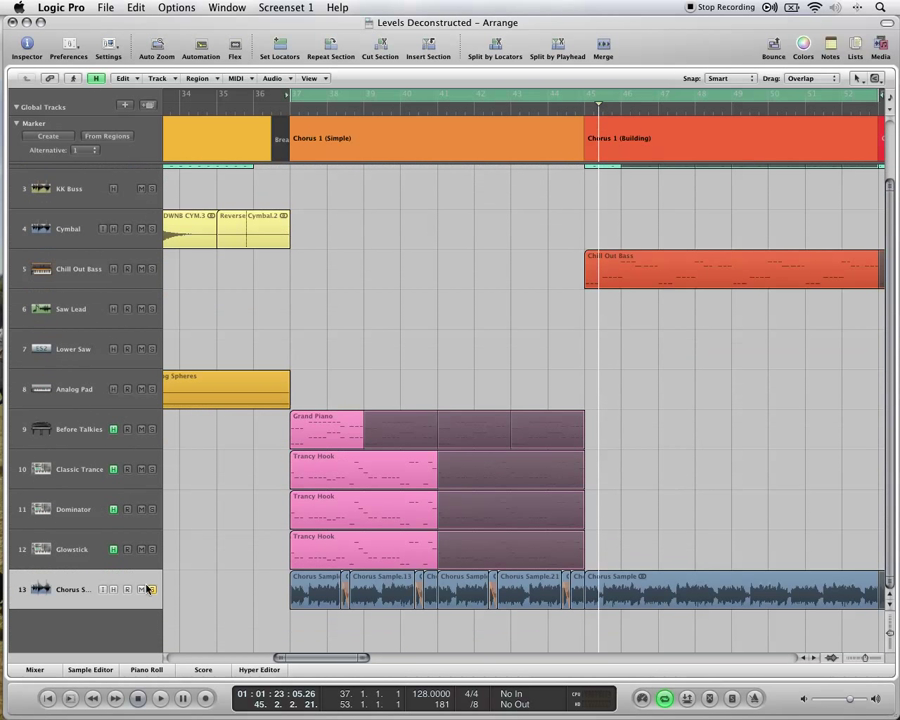
pyautogui.click(64, 440)
pyautogui.click(66, 468)
pyautogui.click(69, 498)
pyautogui.click(76, 536)
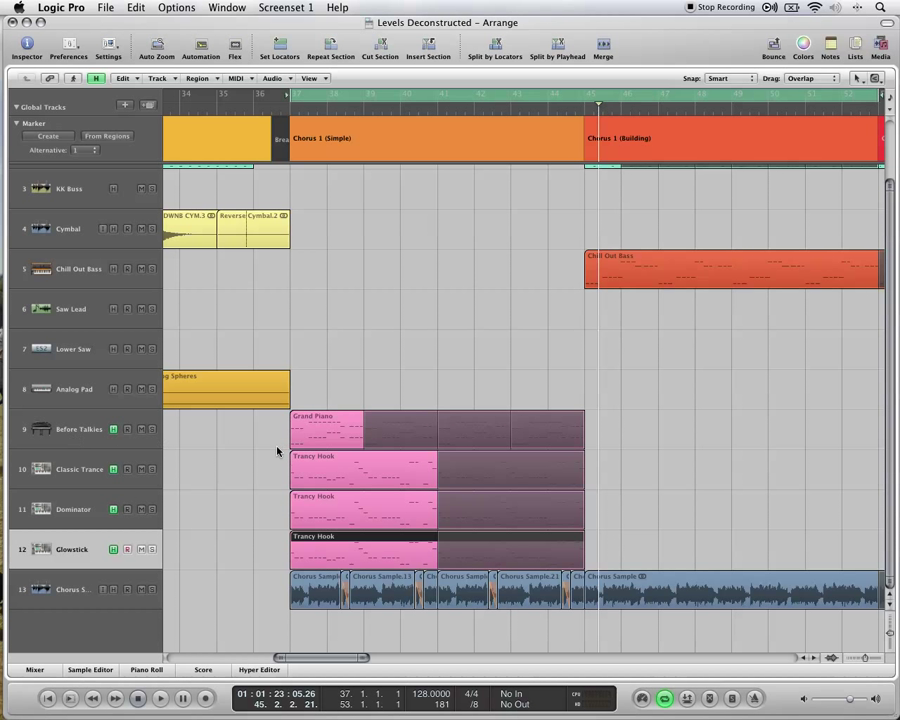
# Play the Before Talkies track soloed, and inspect the notes of its Grand Piano region and its mixer channel.
pyautogui.click(146, 432)
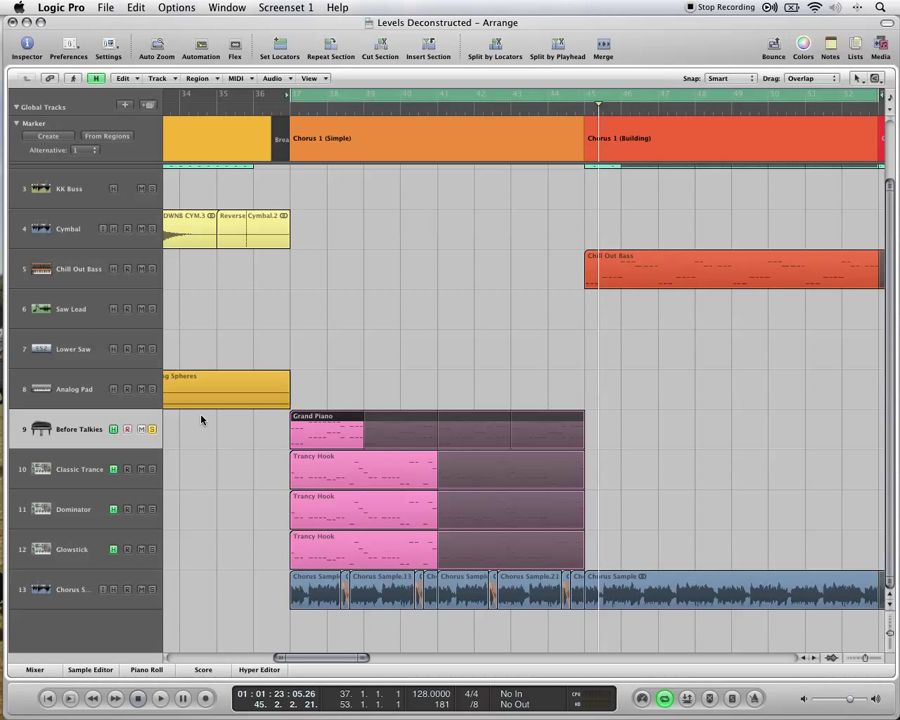
pyautogui.press('space')
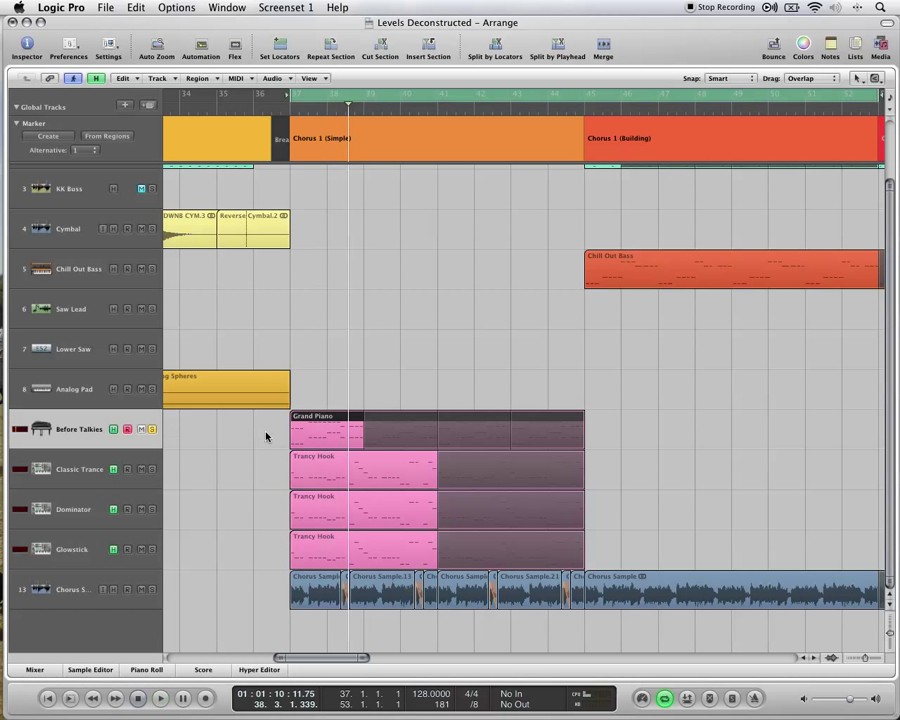
pyautogui.doubleClick(313, 437)
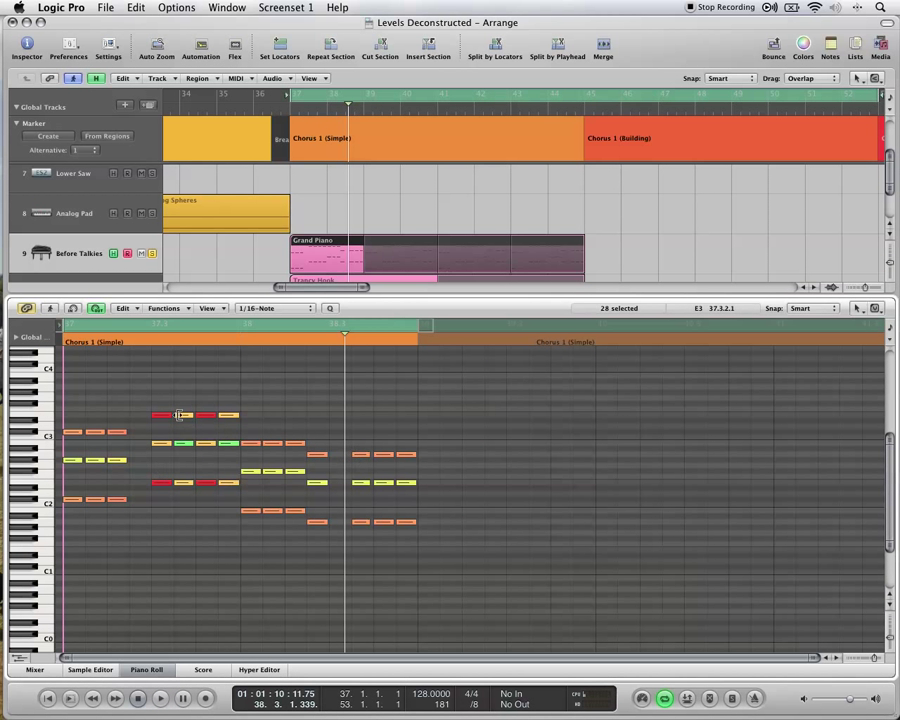
pyautogui.press('x')
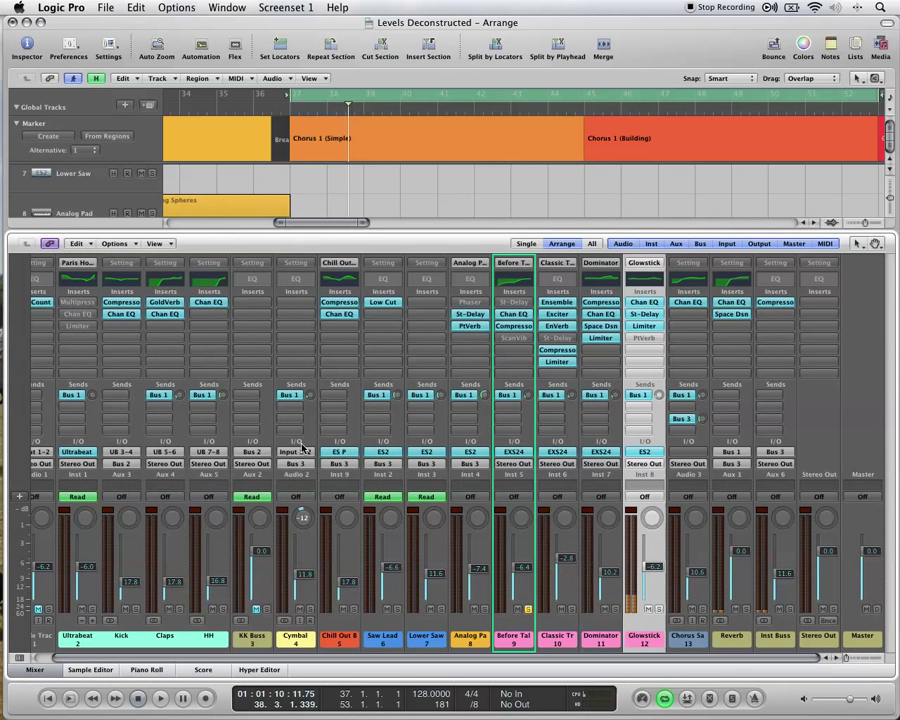
pyautogui.press('x')
# Solo and play the Classic Trance, Dominator and Glowstick tracks one at a time.
pyautogui.click(112, 465)
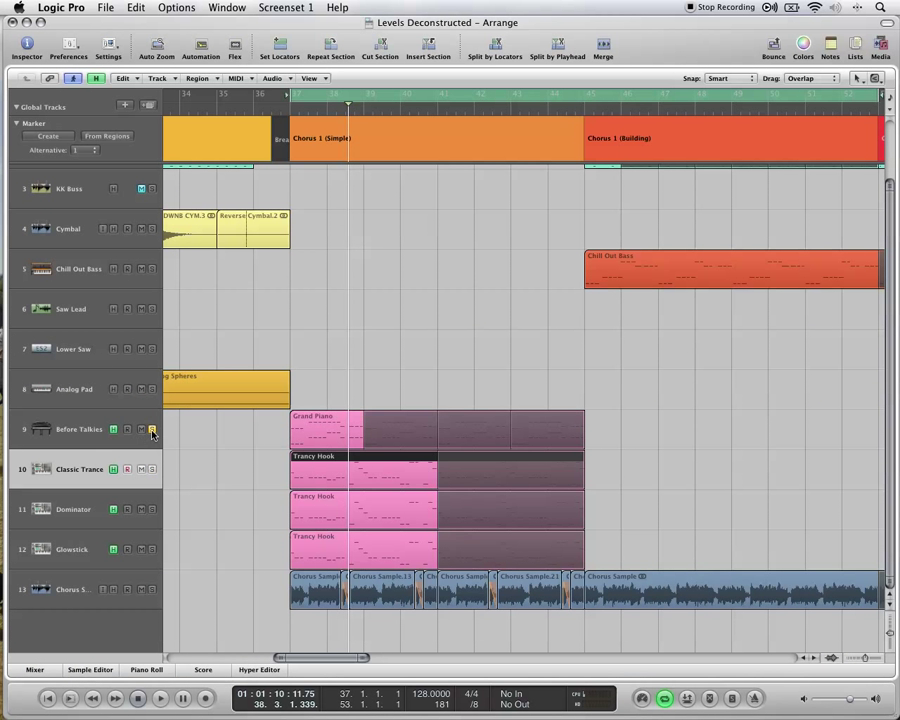
pyautogui.press('space')
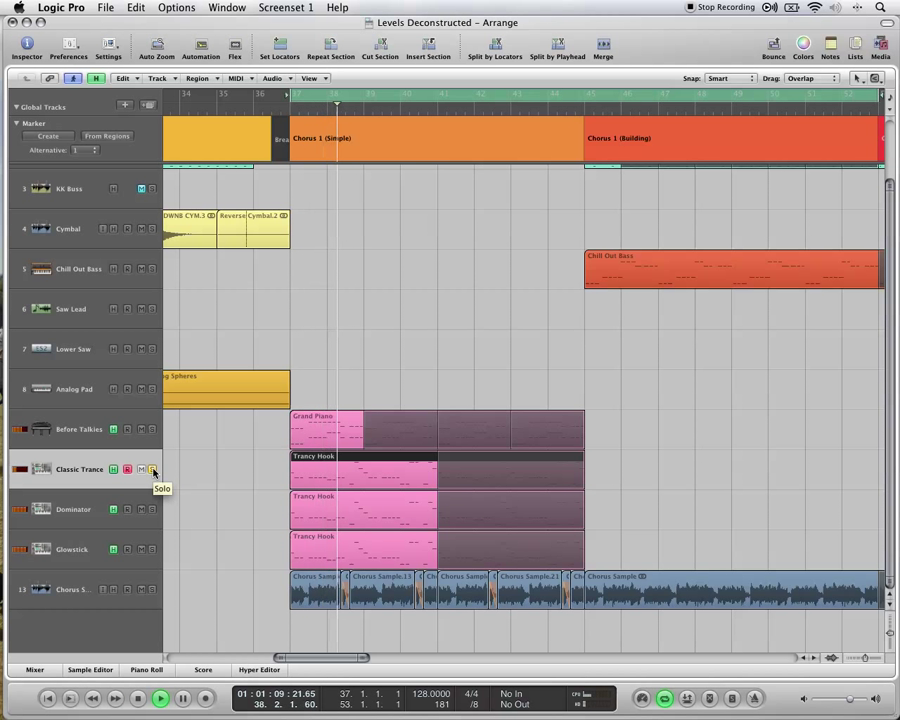
pyautogui.click(152, 509)
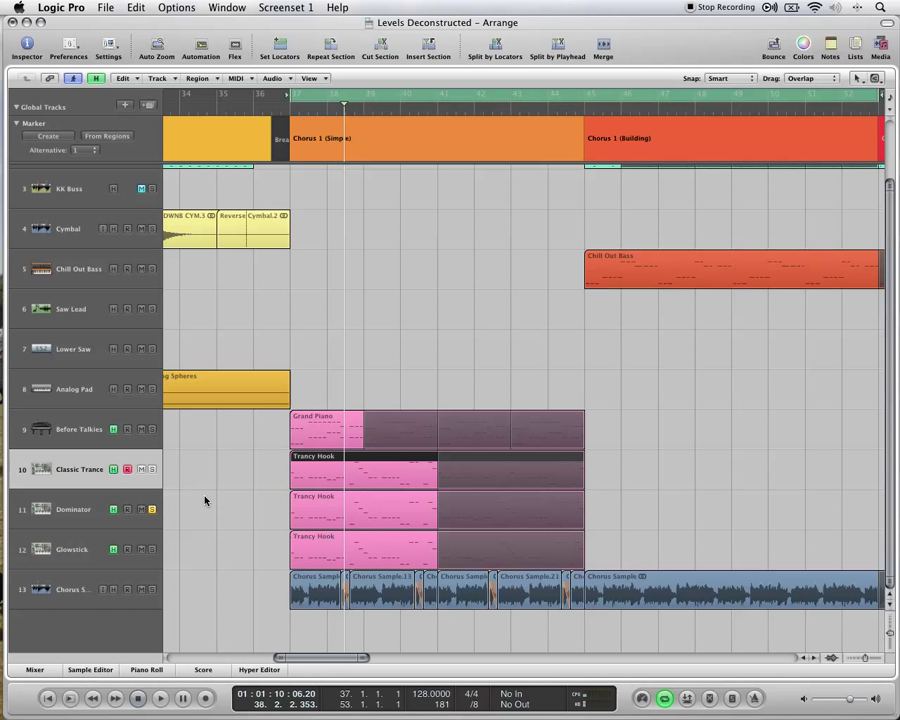
pyautogui.press('space')
pyautogui.click(152, 509)
pyautogui.press('space')
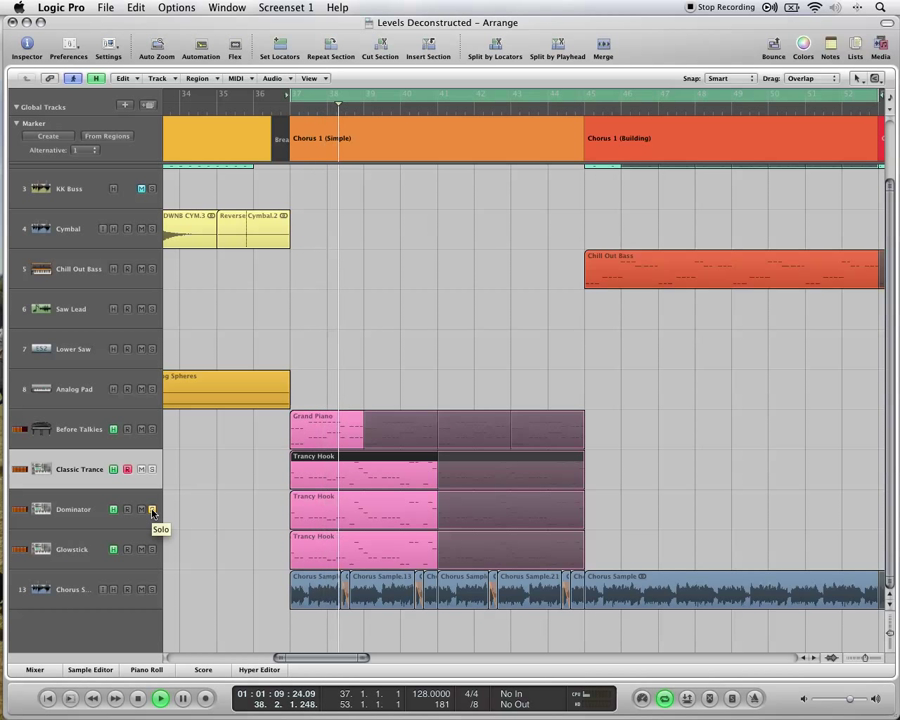
pyautogui.click(152, 549)
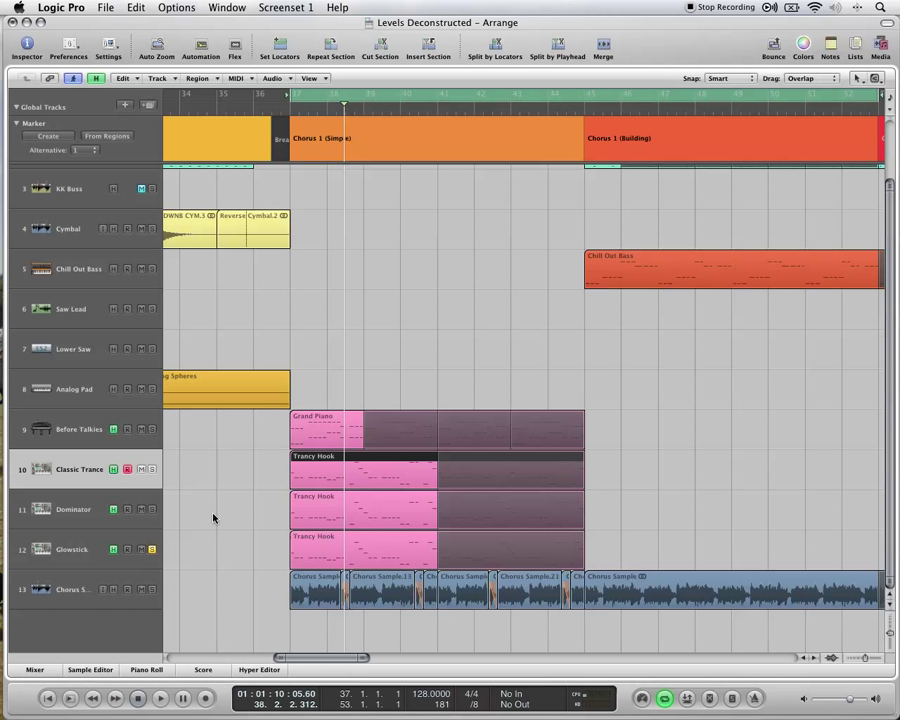
pyautogui.press('space')
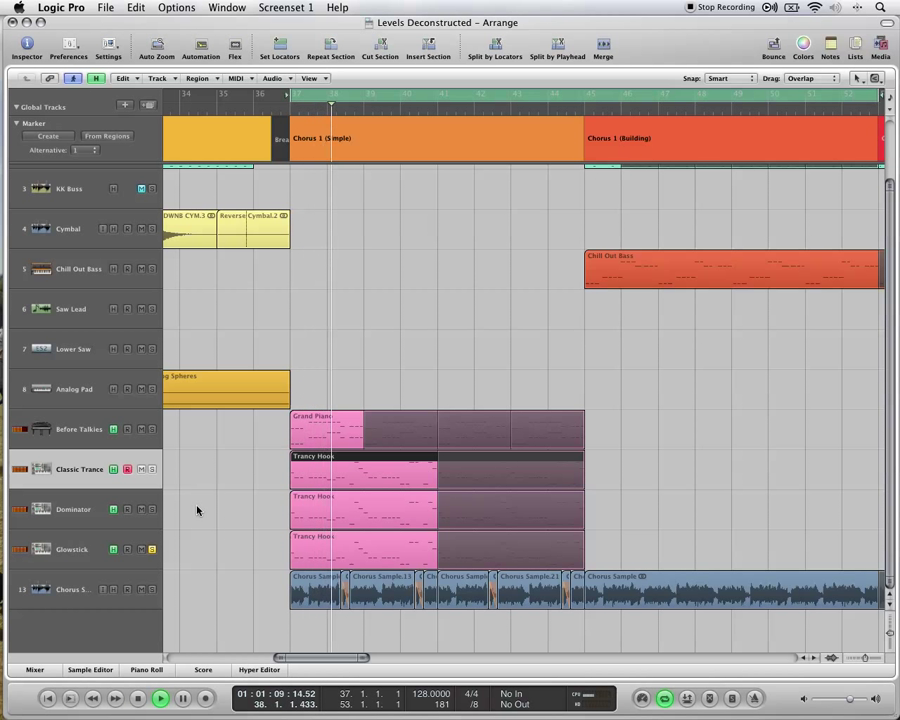
# Solo Before Talkies, Classic Trance and Dominator along with Glowstick, play the four layers together and review their mixer channels.
pyautogui.moveTo(152, 429); pyautogui.dragTo(152, 511)
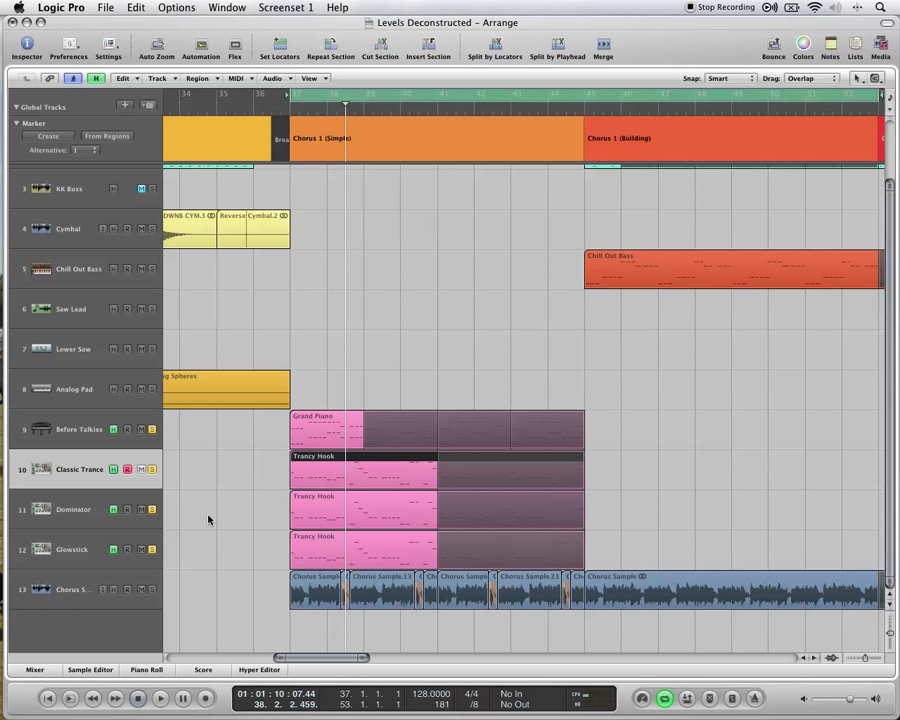
pyautogui.press('space')
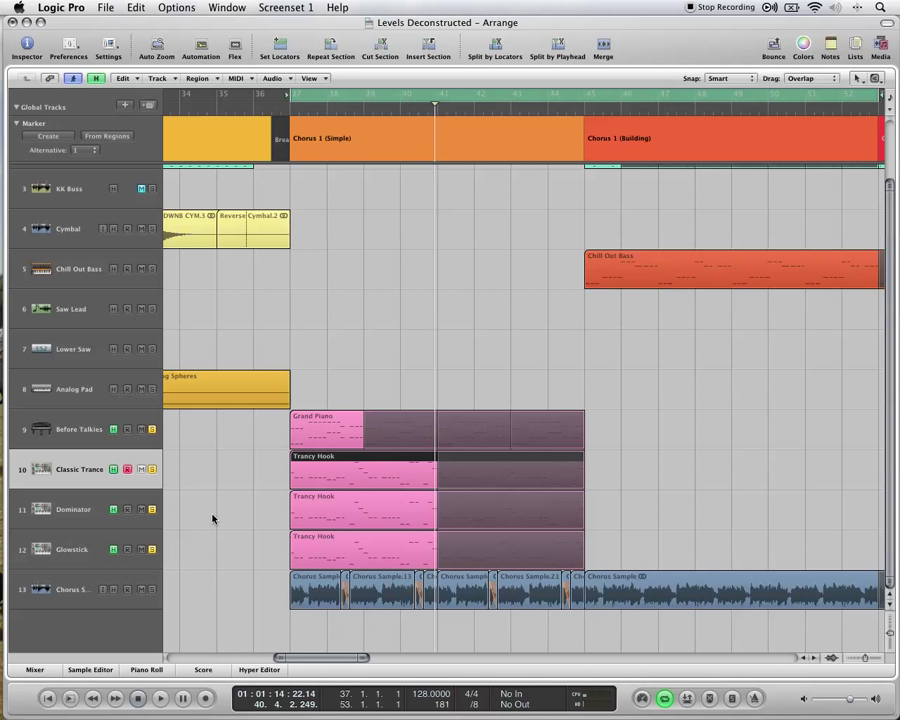
pyautogui.press('x')
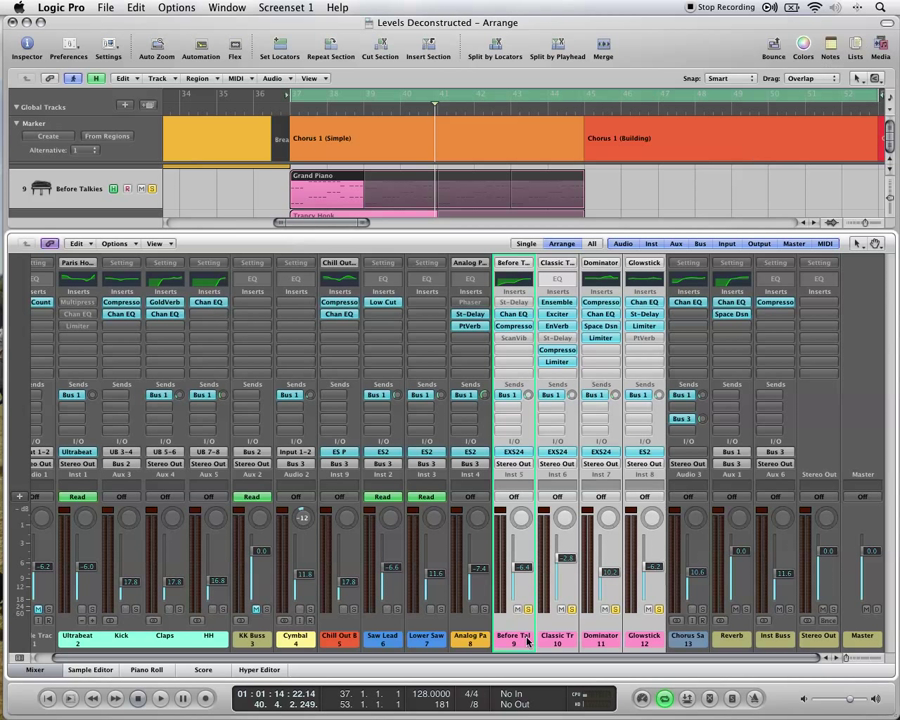
pyautogui.press('x')
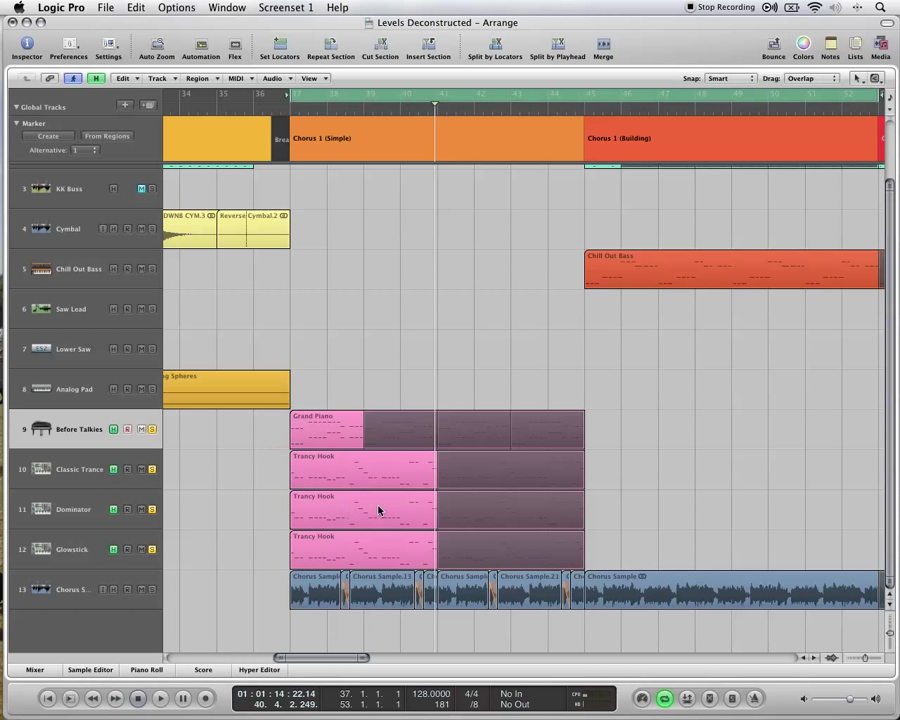
# Shorten the cycle range to end at bar 45 so it covers only Chorus 1 (Simple).
pyautogui.moveTo(265, 429); pyautogui.dragTo(413, 557)
pyautogui.click(429, 376)
pyautogui.hscroll(5, 504, 229)
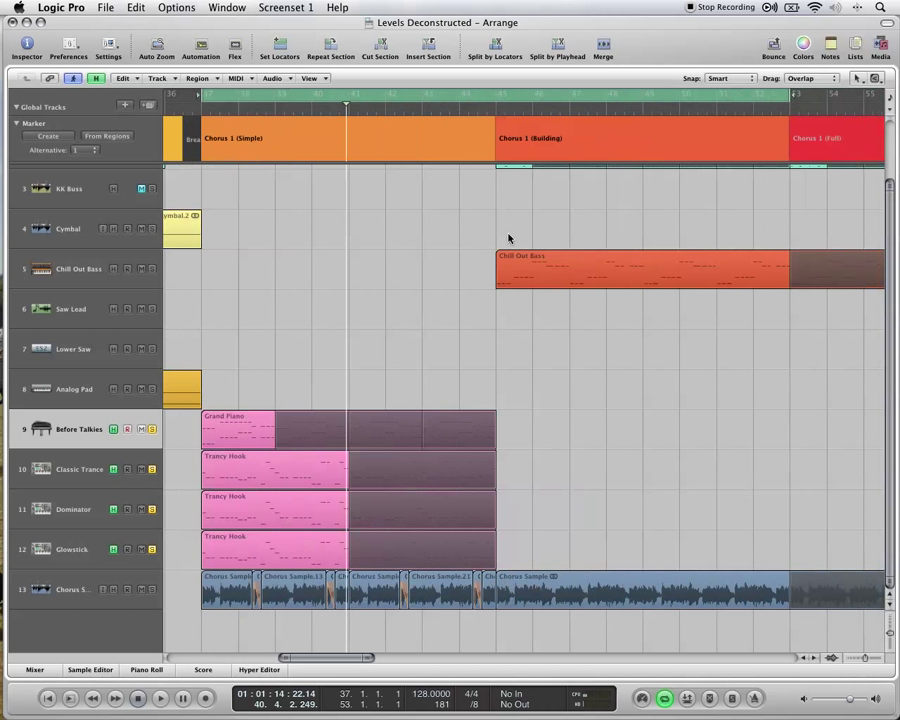
pyautogui.hscroll(-3, 690, 100)
pyautogui.moveTo(788, 97); pyautogui.dragTo(494, 97)
pyautogui.hscroll(-1, 364, 122)
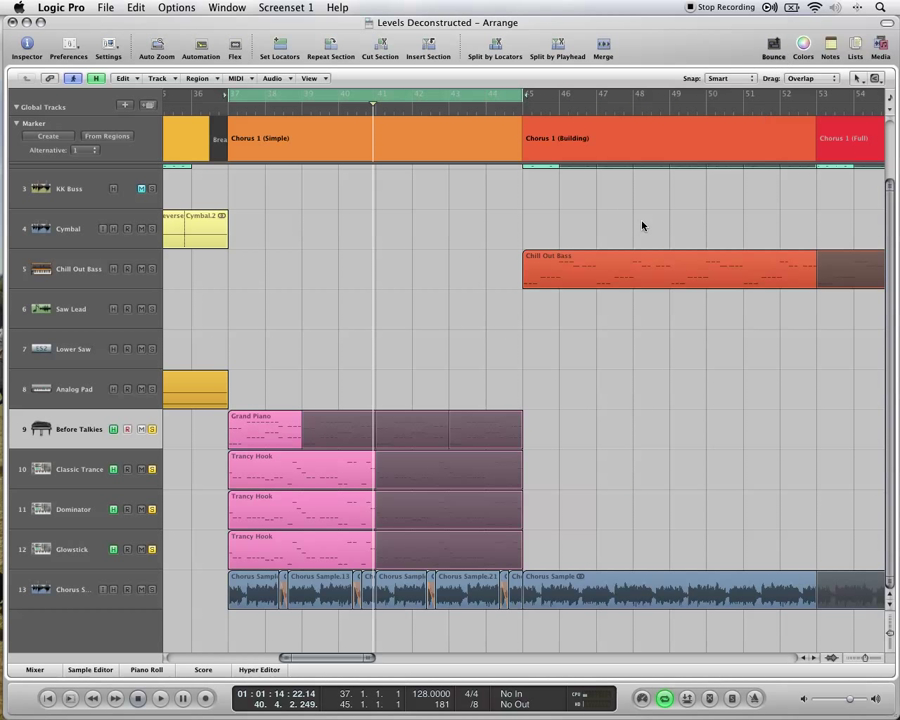
# Bounce the cycle range from bar 37 to bar 45 under the file name Chorus.
pyautogui.press('super+b')
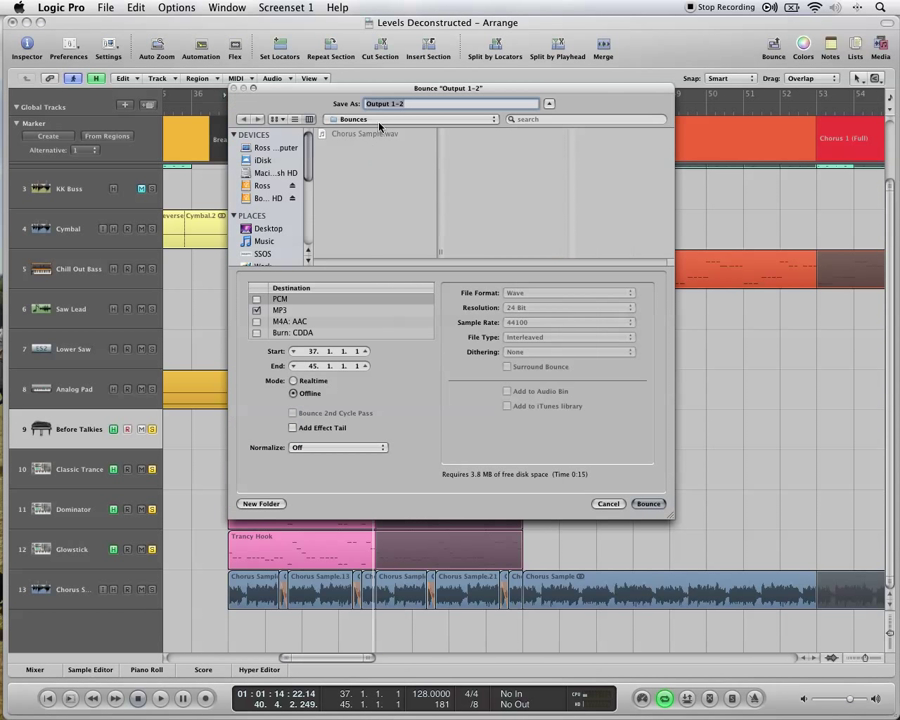
pyautogui.write('Chorus')
pyautogui.press('Return')
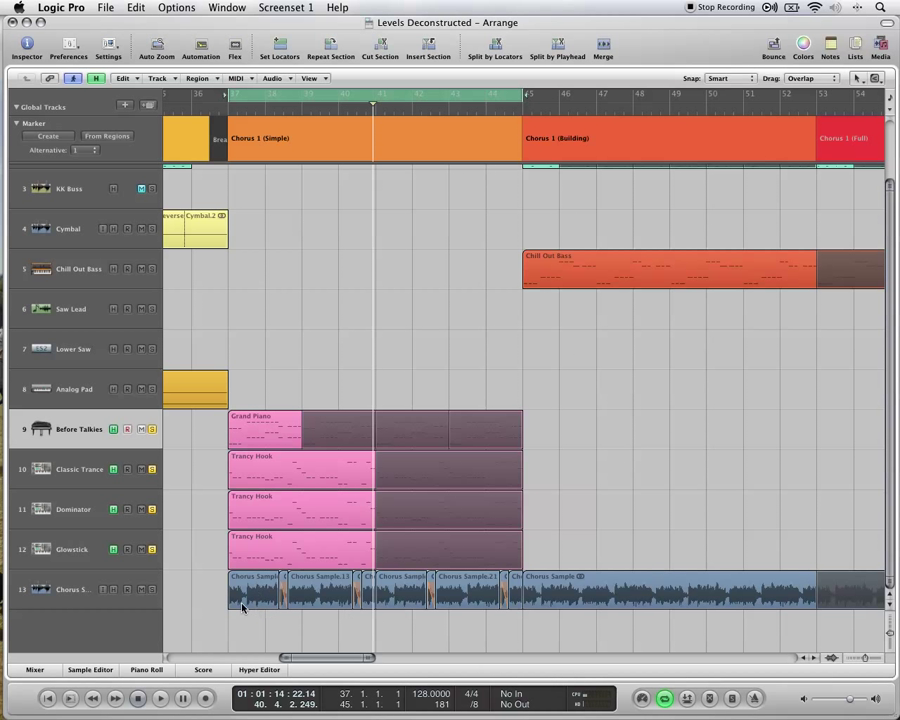
# Unsolo the four layer tracks, hide them again and solo the Chorus Sample track.
pyautogui.hscroll(-5, 215, 610)
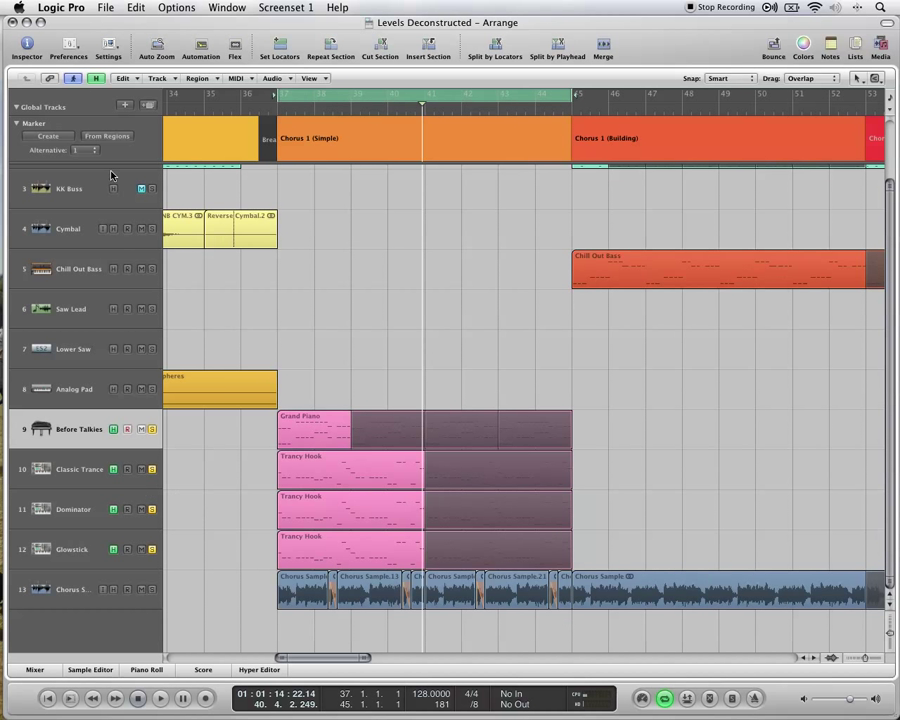
pyautogui.click(155, 425)
pyautogui.moveTo(154, 546); pyautogui.dragTo(152, 474)
pyautogui.click(96, 78)
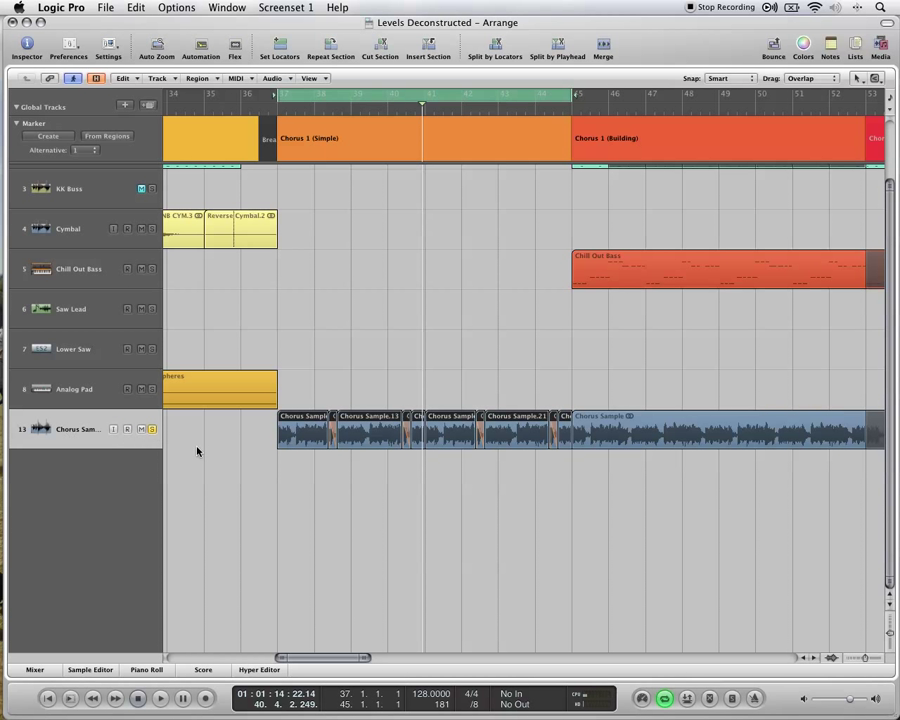
# Play the sliced Chorus Sample regions from about bar 38.
pyautogui.hscroll(10, 490, 391)
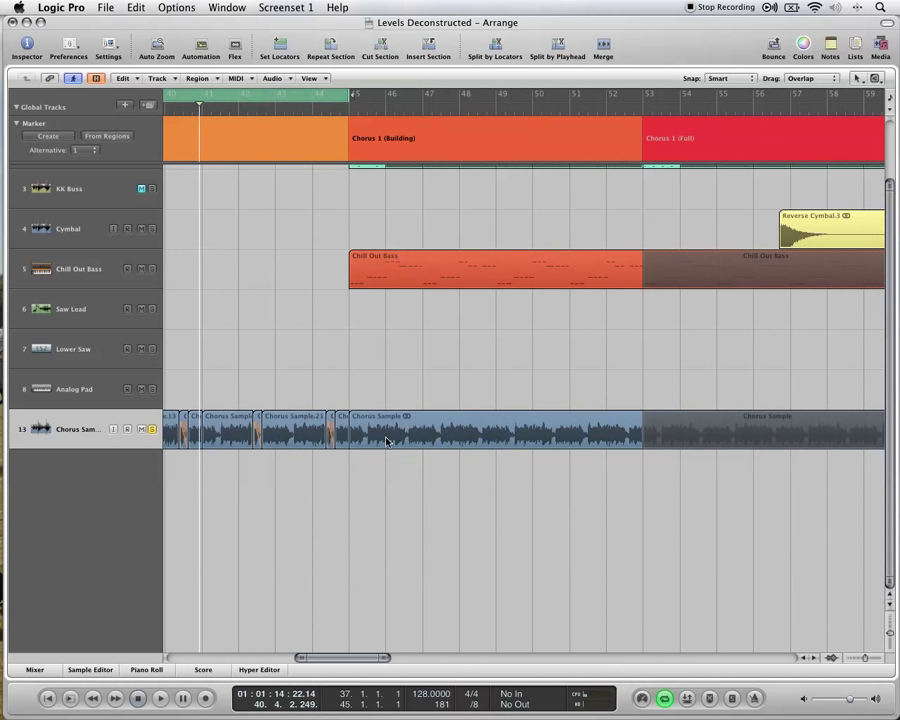
pyautogui.hscroll(-8, 372, 441)
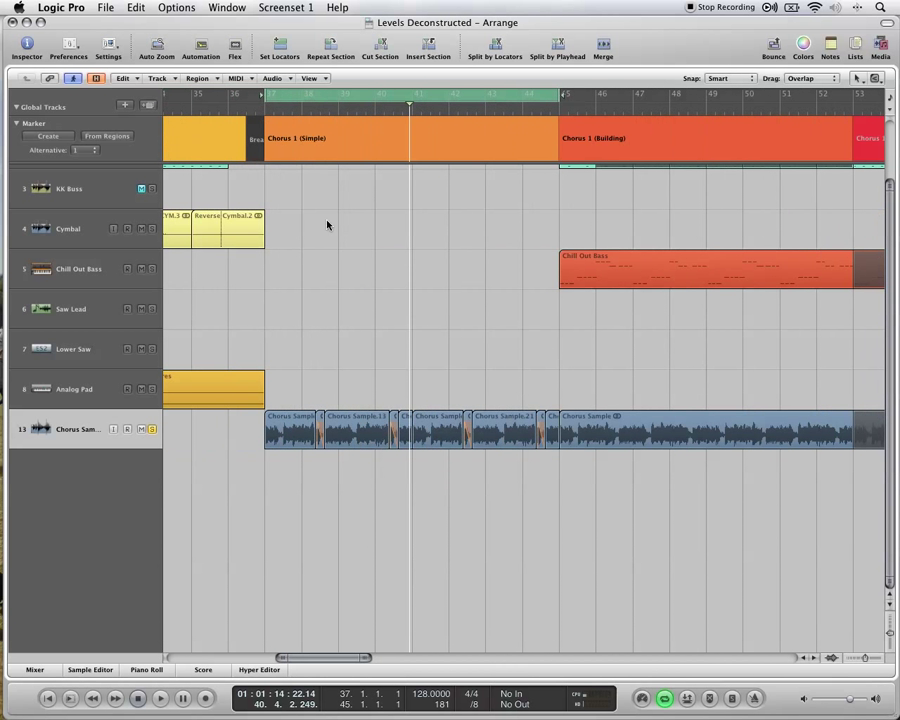
pyautogui.doubleClick(308, 108)
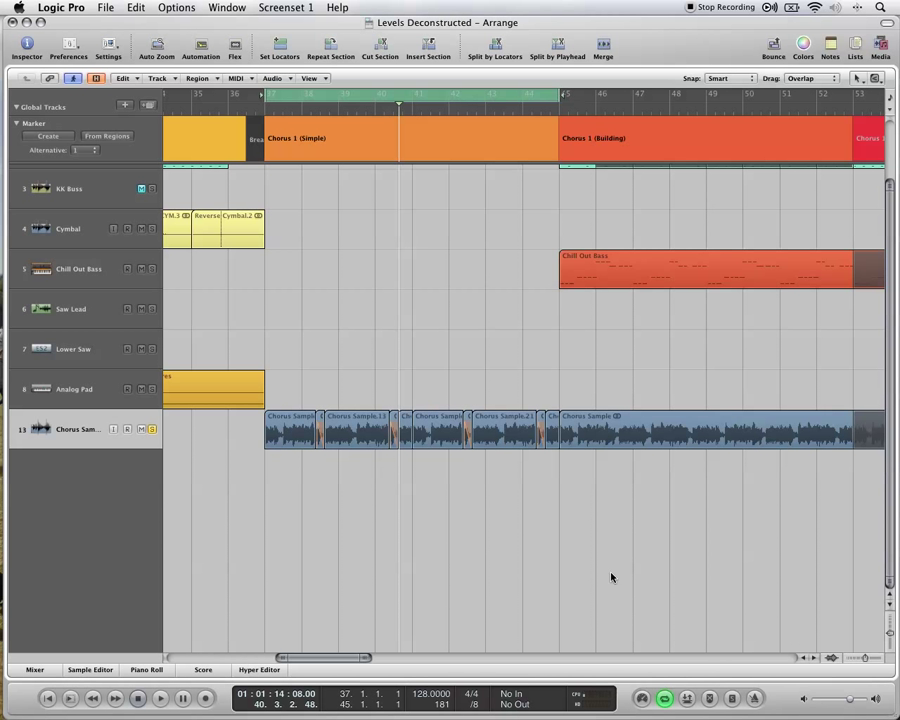
# Set the secondary editing tool to the Crossfade Tool.
pyautogui.moveTo(865, 658); pyautogui.dragTo(868, 659)
pyautogui.hscroll(-2, 440, 576)
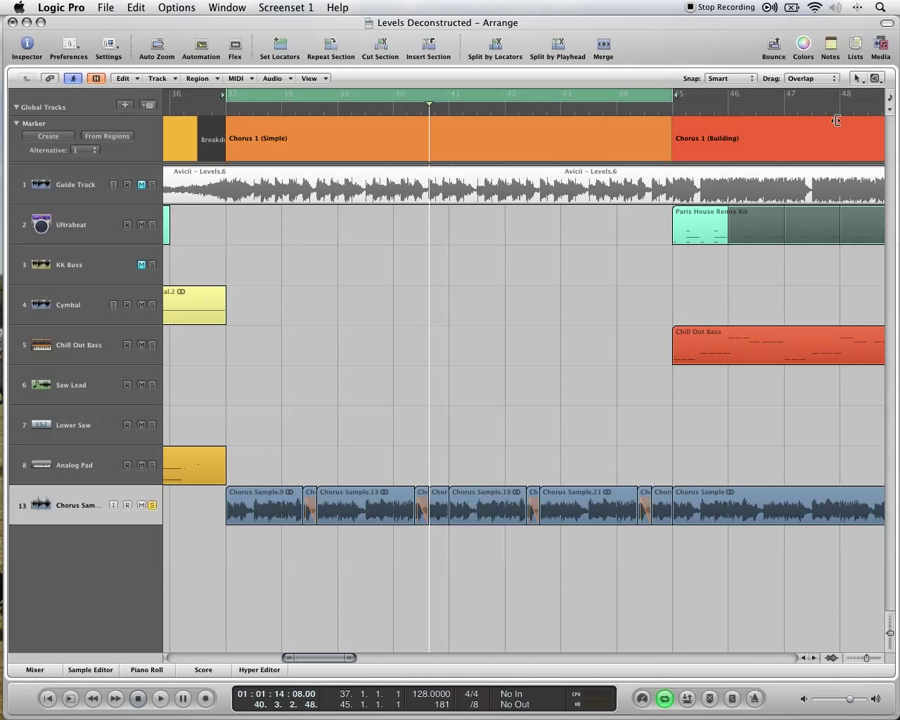
pyautogui.click(875, 79)
pyautogui.click(421, 434)
pyautogui.click(876, 79)
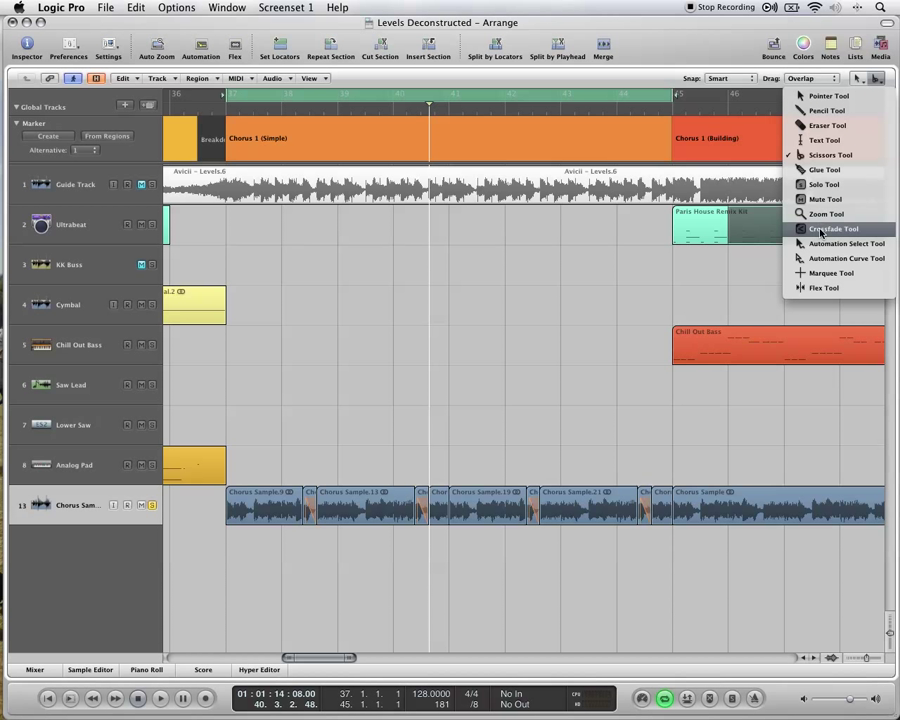
pyautogui.click(821, 230)
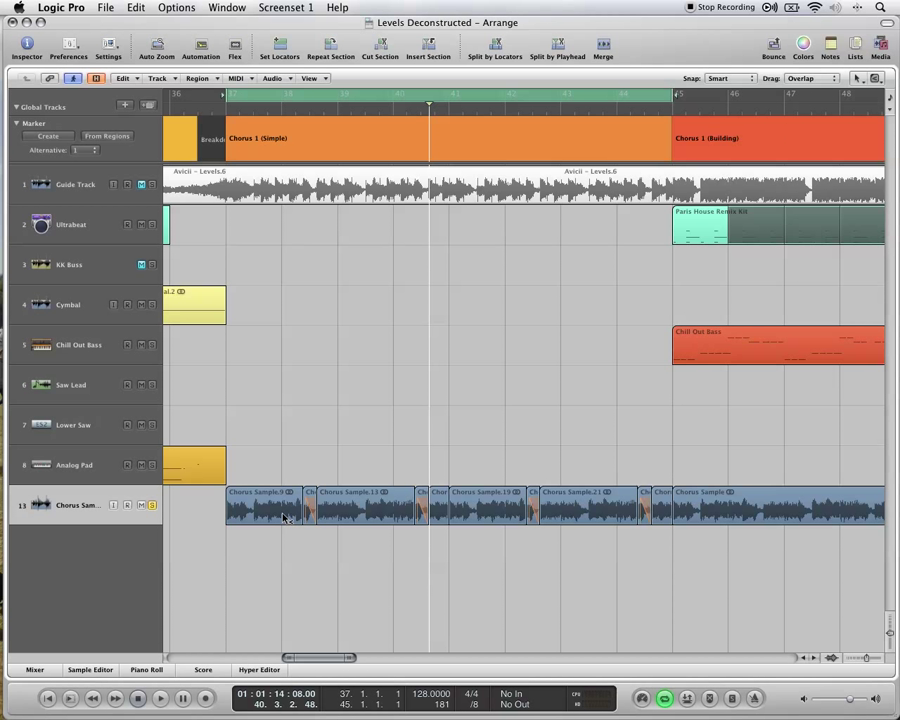
# Try a crossfade over the join between Chorus Sample.9 and the following short slice, and undo it.
pyautogui.moveTo(283, 517); pyautogui.dragTo(354, 527)
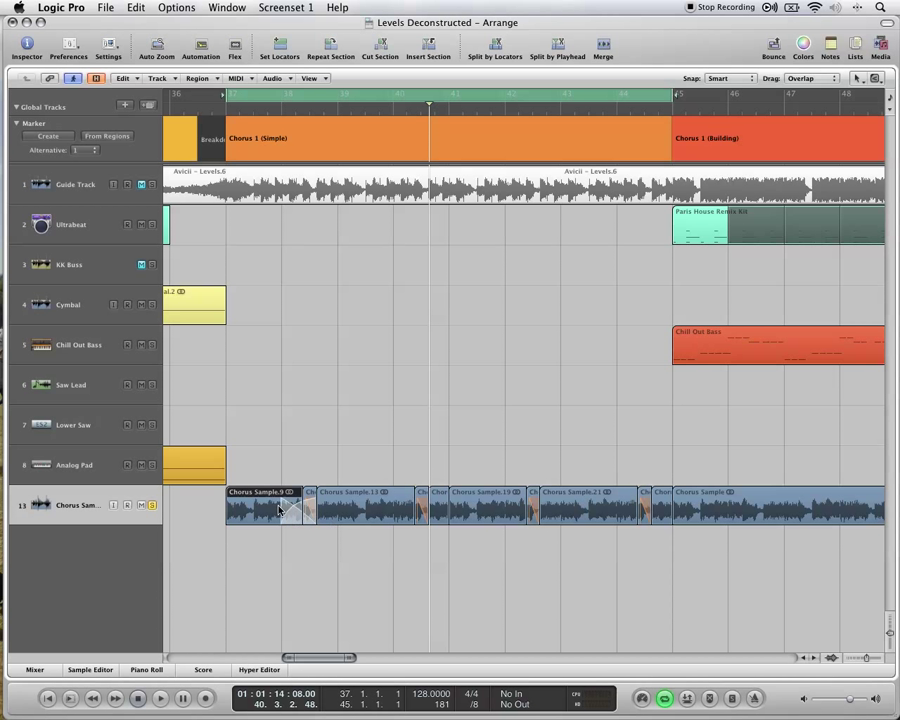
pyautogui.press('super+z')
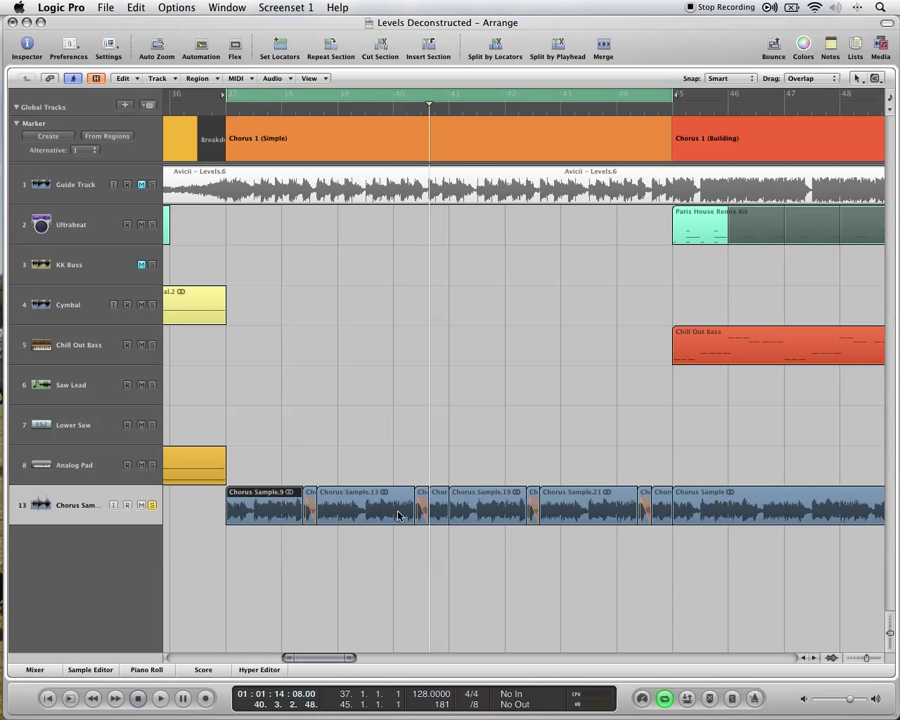
# Try a crossfade at the end of Chorus Sample.13, change its fade type to Slow Down, and undo it.
pyautogui.moveTo(400, 516); pyautogui.dragTo(413, 516)
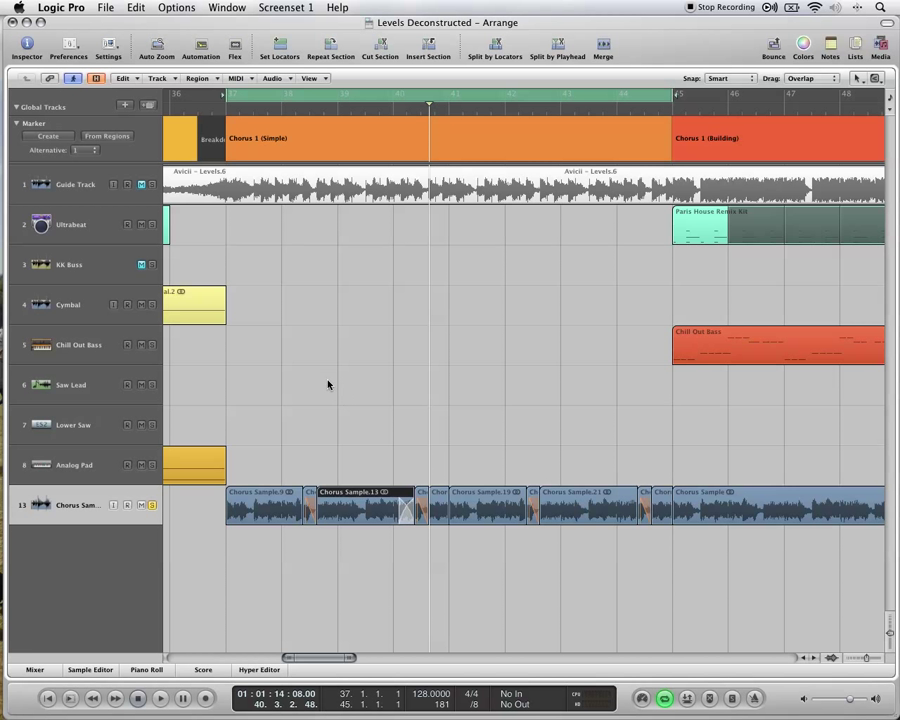
pyautogui.click(27, 45)
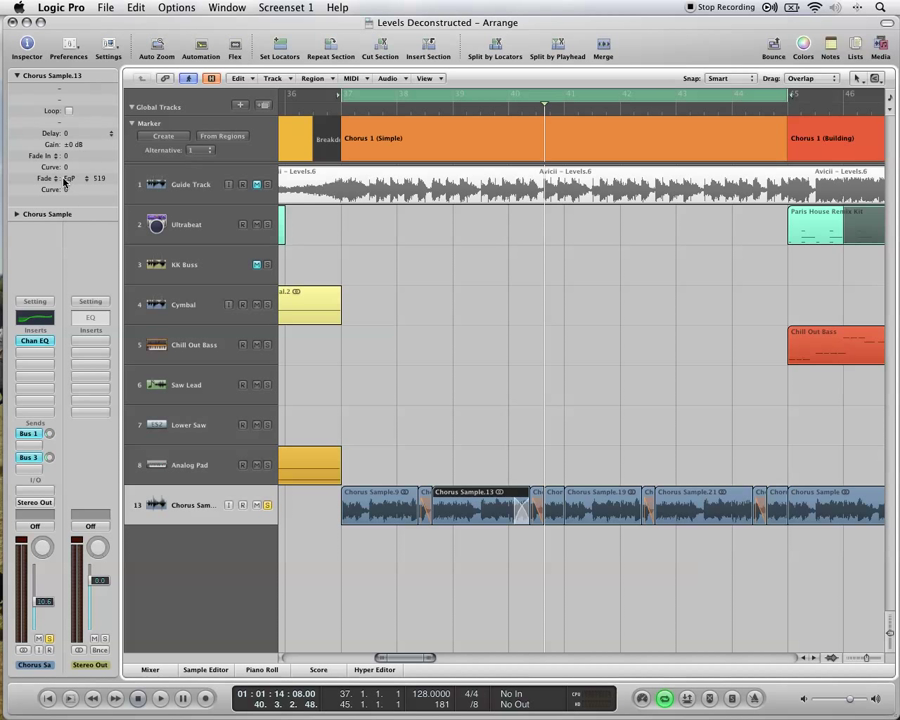
pyautogui.click(56, 181)
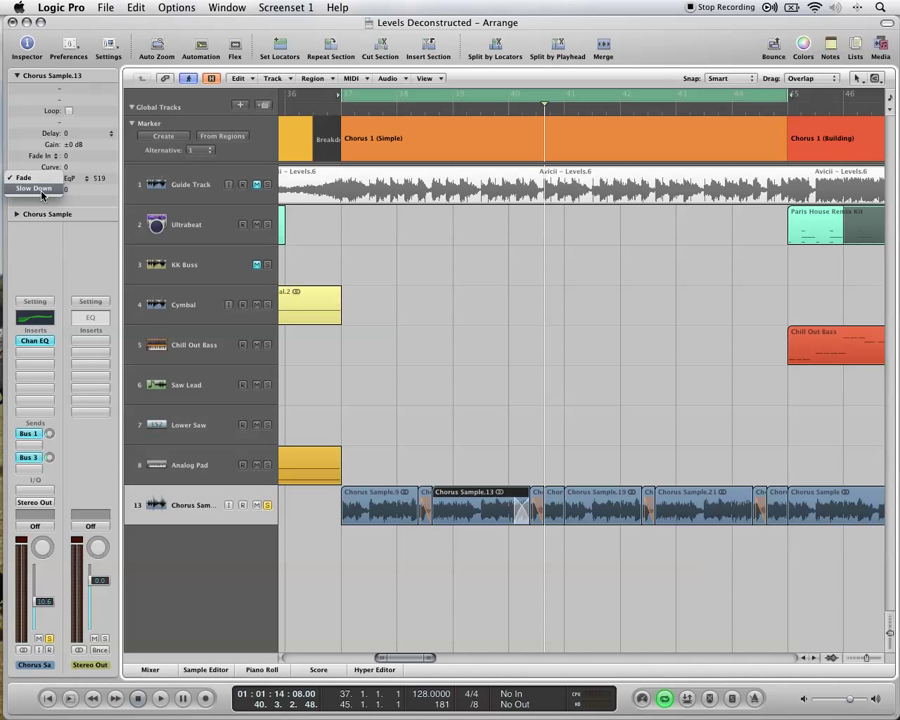
pyautogui.click(44, 189)
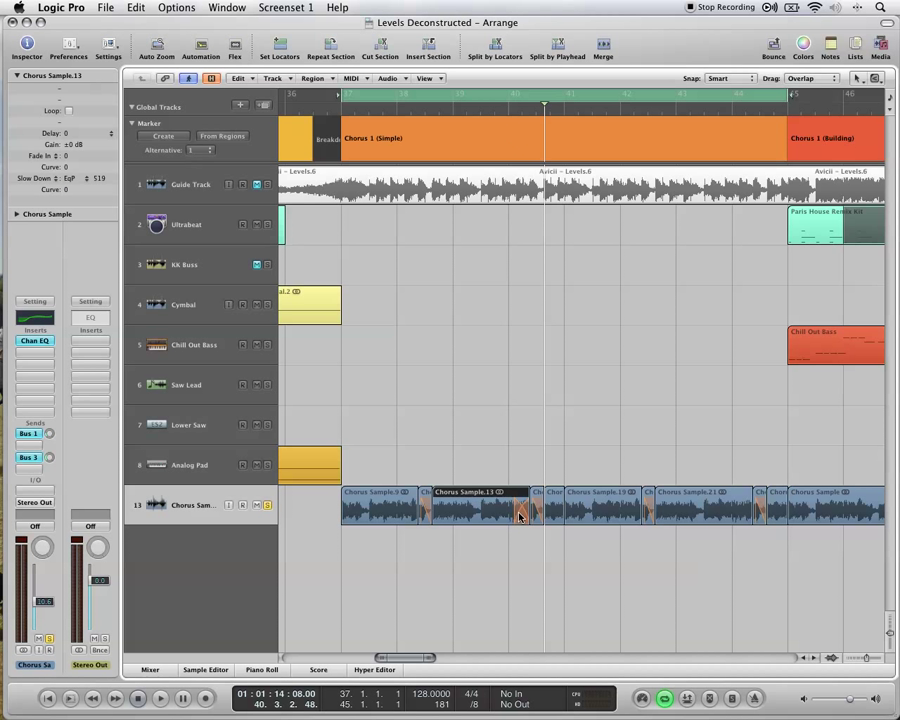
pyautogui.press('super+z')
# Play the sliced Chorus Sample regions from just before bar 38 to about bar 42.
pyautogui.hscroll(2, 615, 515)
pyautogui.hscroll(-3, 646, 510)
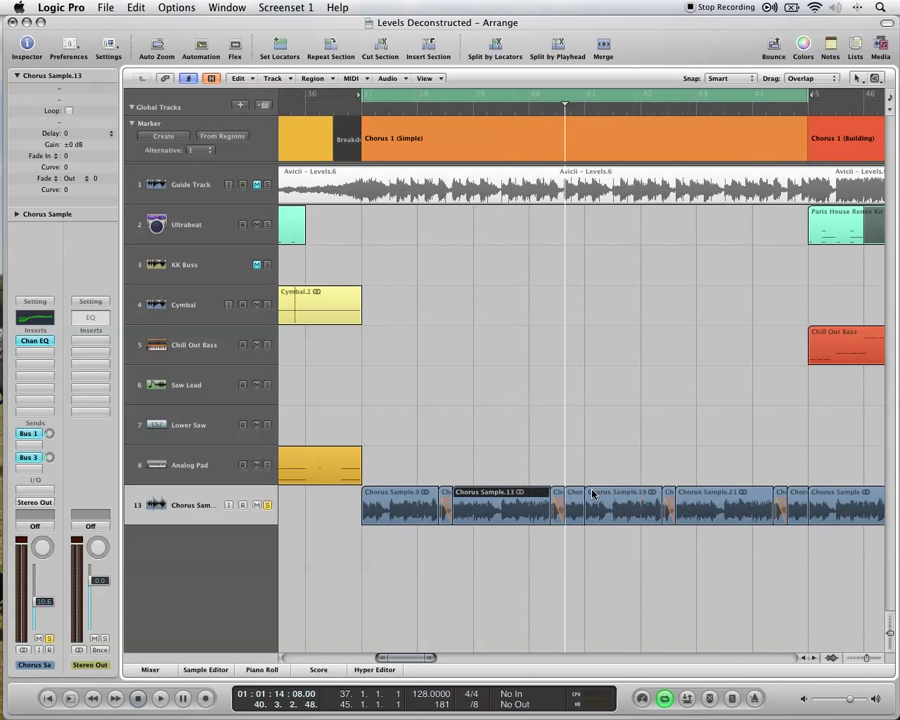
pyautogui.click(417, 108)
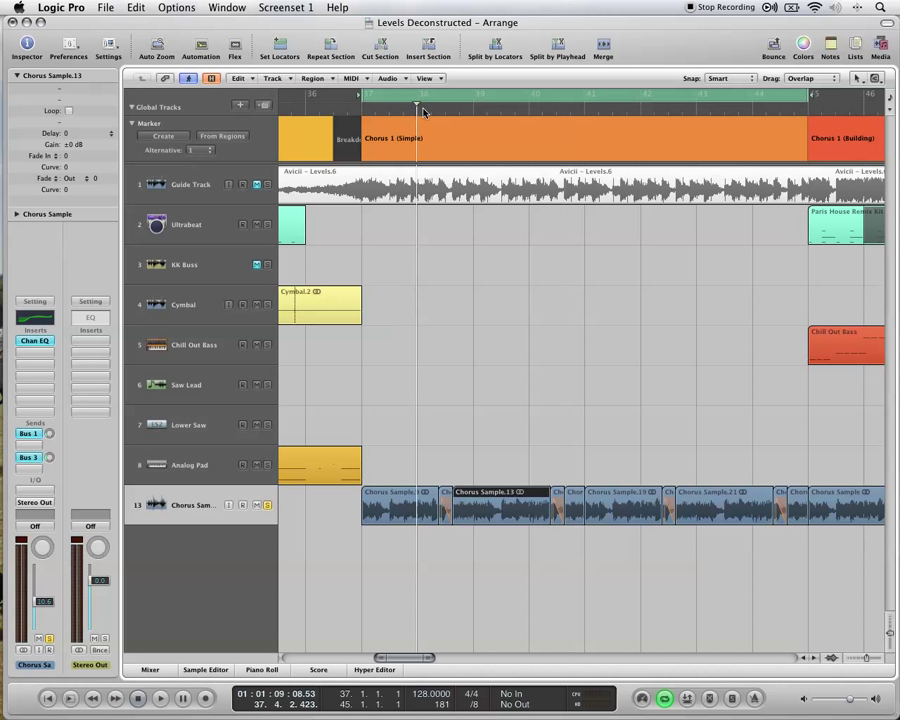
pyautogui.press('space')
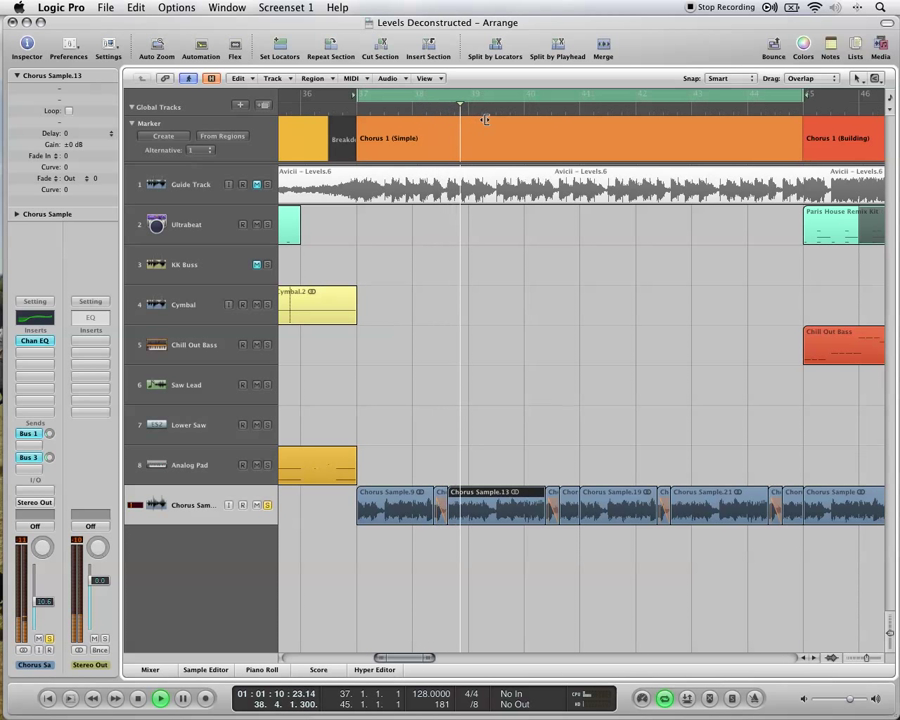
pyautogui.hscroll(3, 485, 119)
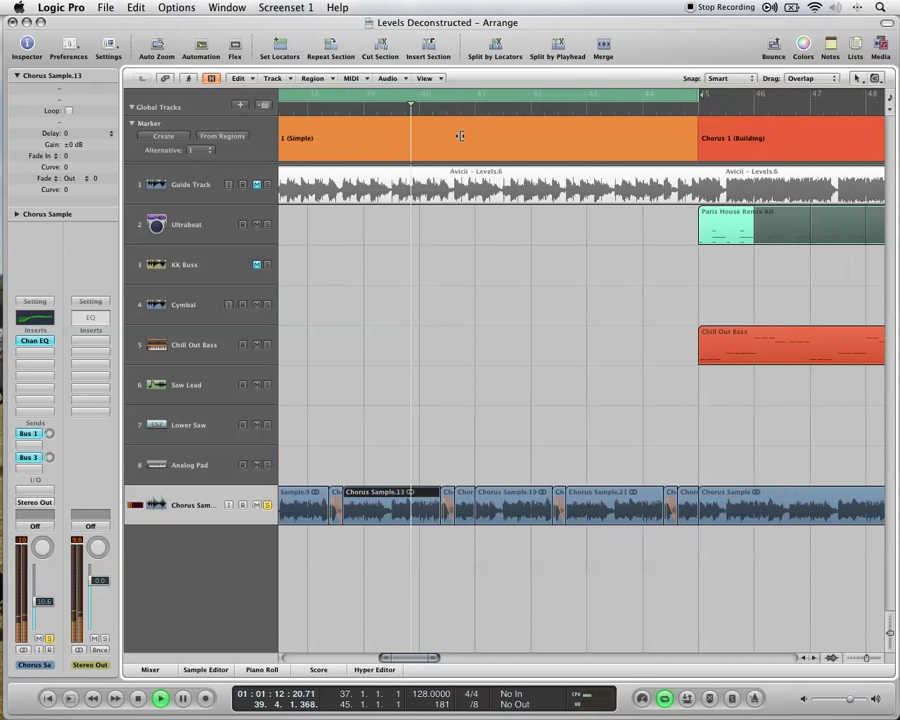
pyautogui.hscroll(3, 523, 395)
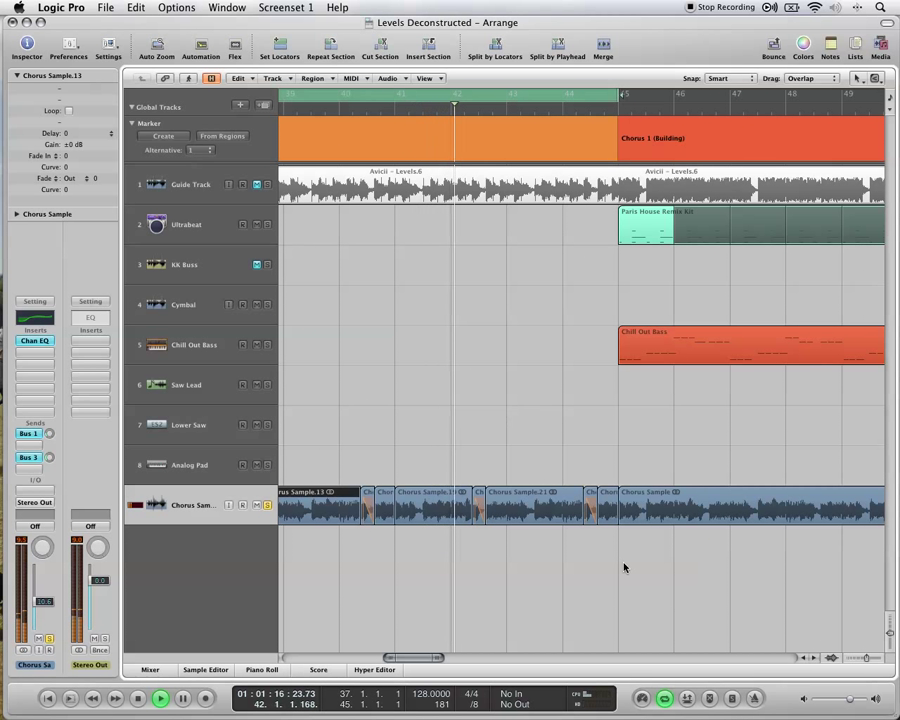
pyautogui.hscroll(4, 866, 655)
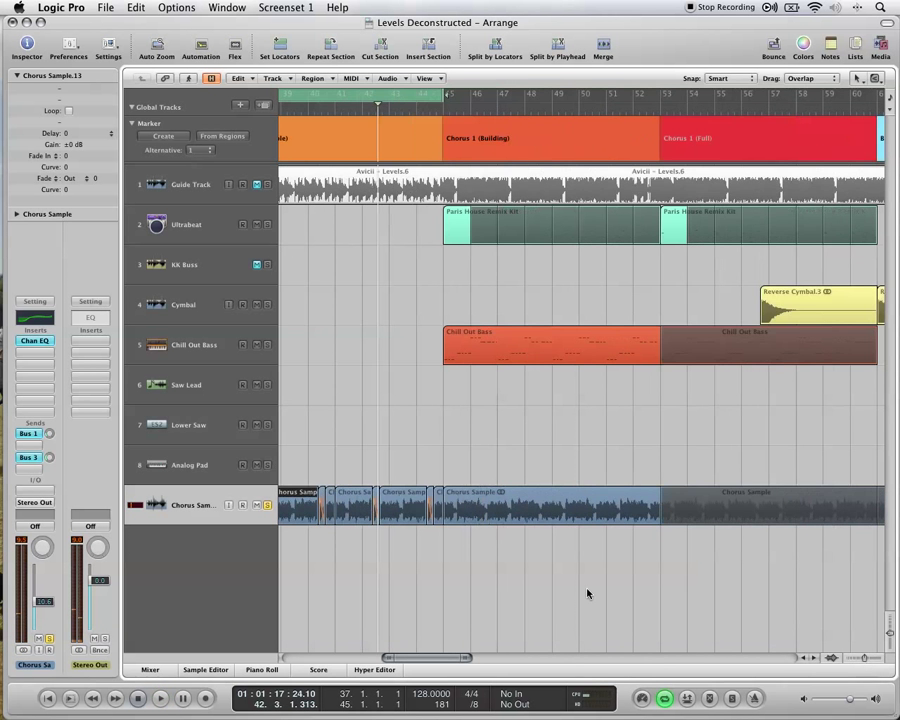
# Select all the Chorus Sample slices in the Chorus 1 (Simple) section and clear the selection.
pyautogui.hscroll(-5, 587, 593)
pyautogui.moveTo(596, 537); pyautogui.dragTo(504, 509)
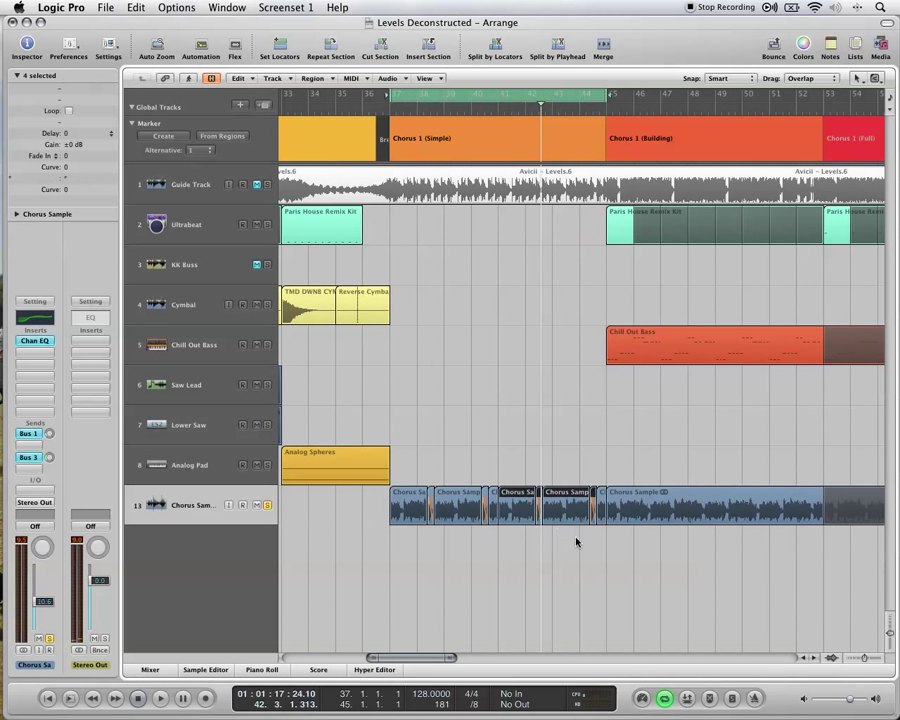
pyautogui.click(609, 538)
pyautogui.moveTo(595, 538); pyautogui.dragTo(376, 520)
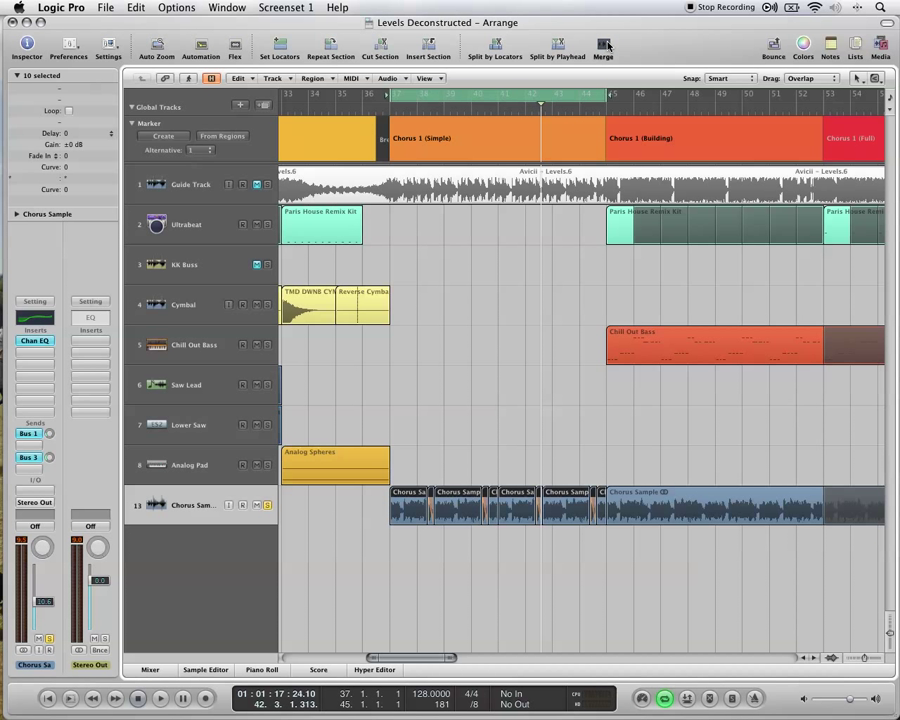
pyautogui.click(491, 571)
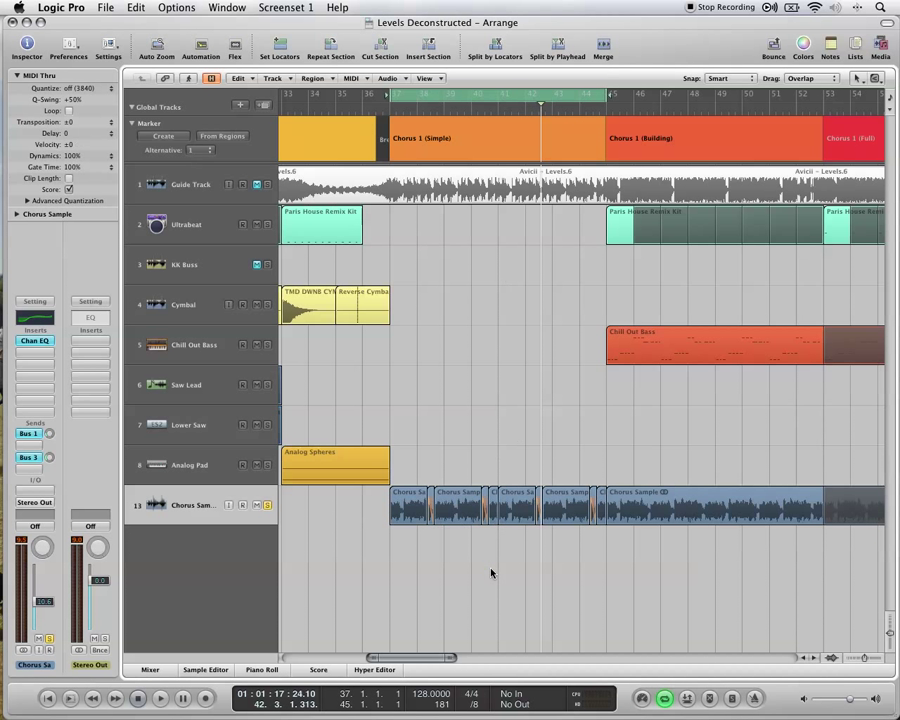
# Select the looped Chorus Sample region starting at bar 45 and examine its repeats through the Chorus 1 (Full) section.
pyautogui.hscroll(5, 500, 545)
pyautogui.click(508, 513)
pyautogui.hscroll(2, 470, 506)
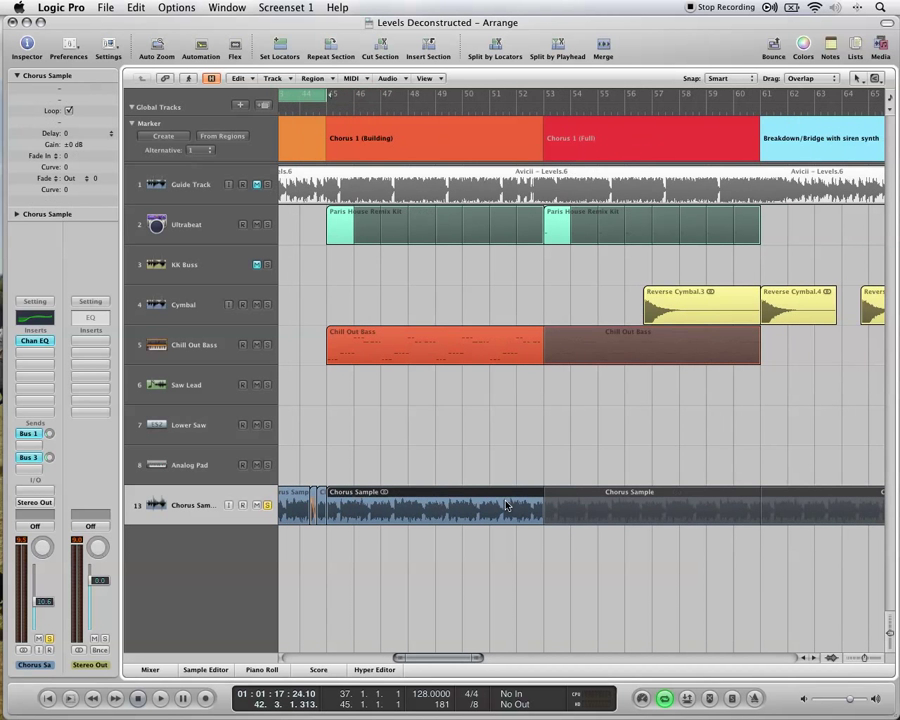
pyautogui.moveTo(542, 489); pyautogui.dragTo(784, 486)
# Start playback from about bar 42 and unsolo the Chorus Sample track.
pyautogui.hscroll(-10, 790, 530)
pyautogui.hscroll(-6, 431, 262)
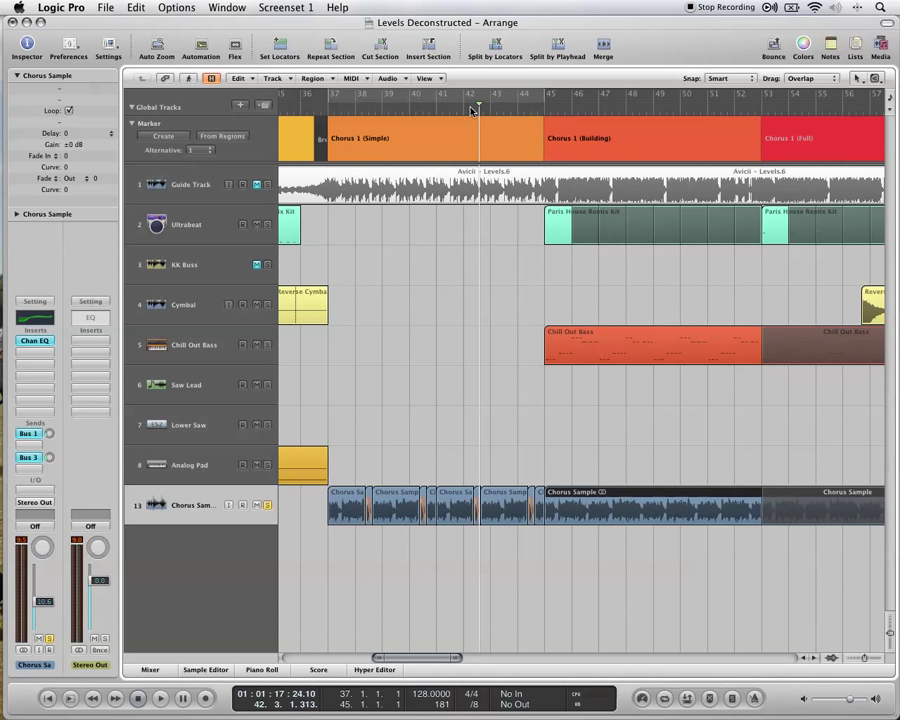
pyautogui.press('space')
pyautogui.click(267, 505)
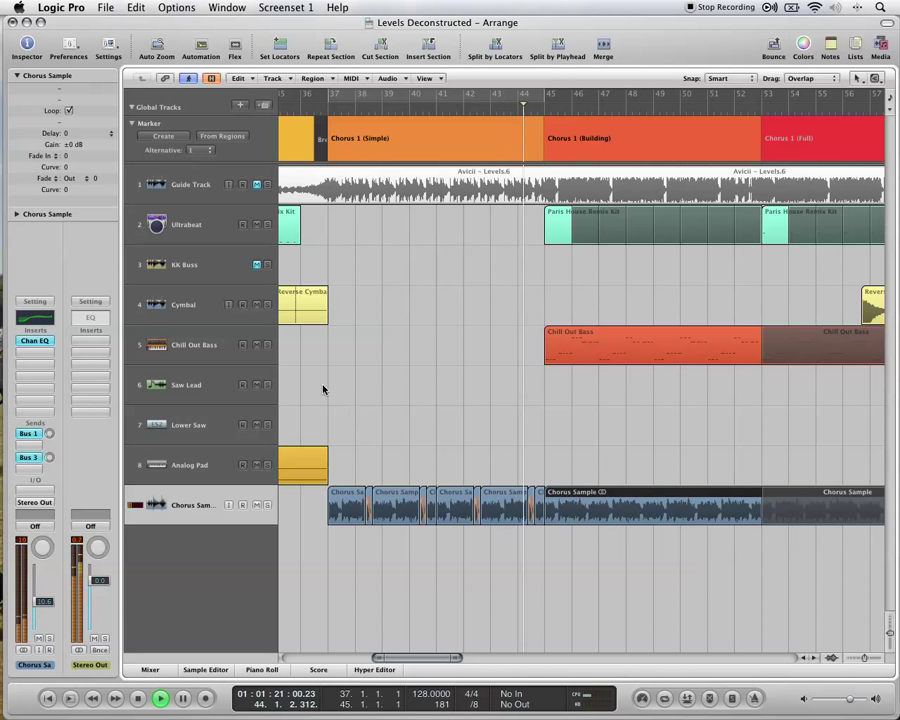
# Show the hidden tracks and mute the Before Talkies, Classic Trance, Dominator and Glowstick layers.
pyautogui.press('h')
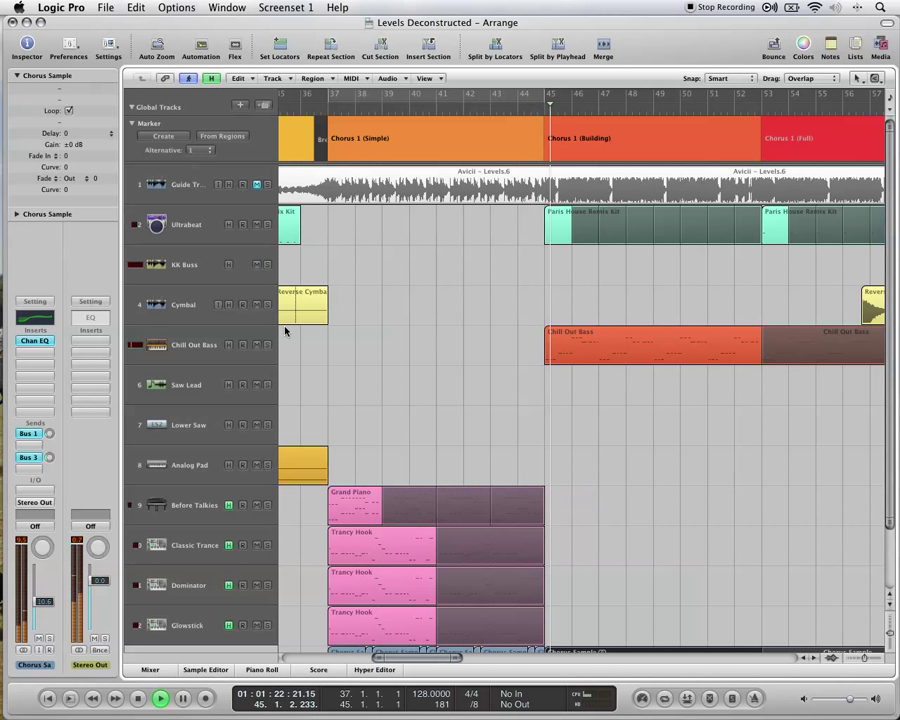
pyautogui.scroll(-5, 248, 524)
pyautogui.moveTo(257, 431); pyautogui.dragTo(257, 550)
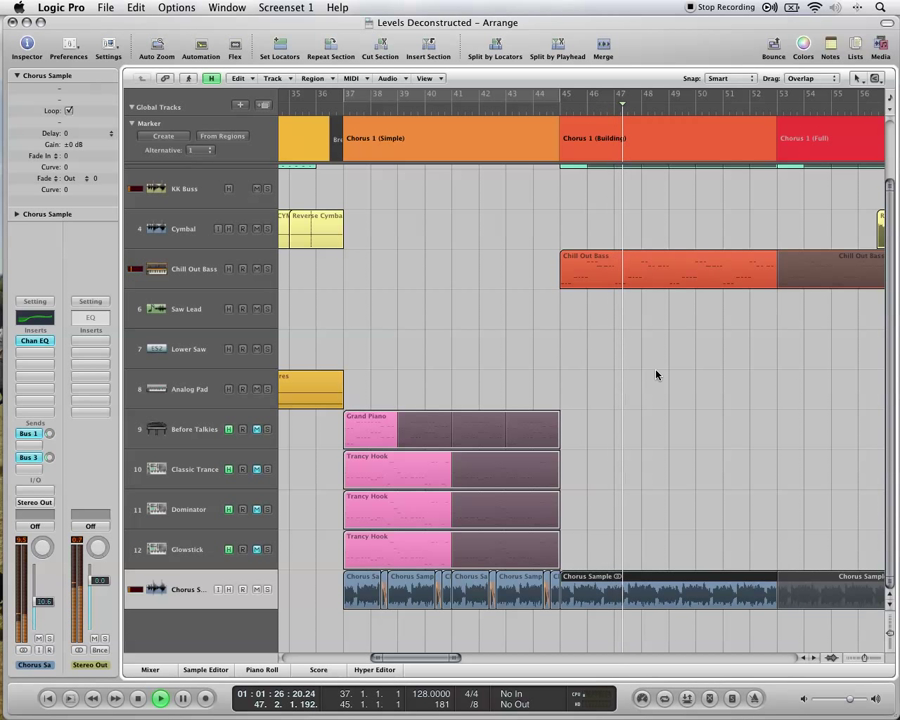
# Select the Chill Out Bass region and track, and examine the track's channel strip in the mixer.
pyautogui.hscroll(5, 657, 375)
pyautogui.click(445, 301)
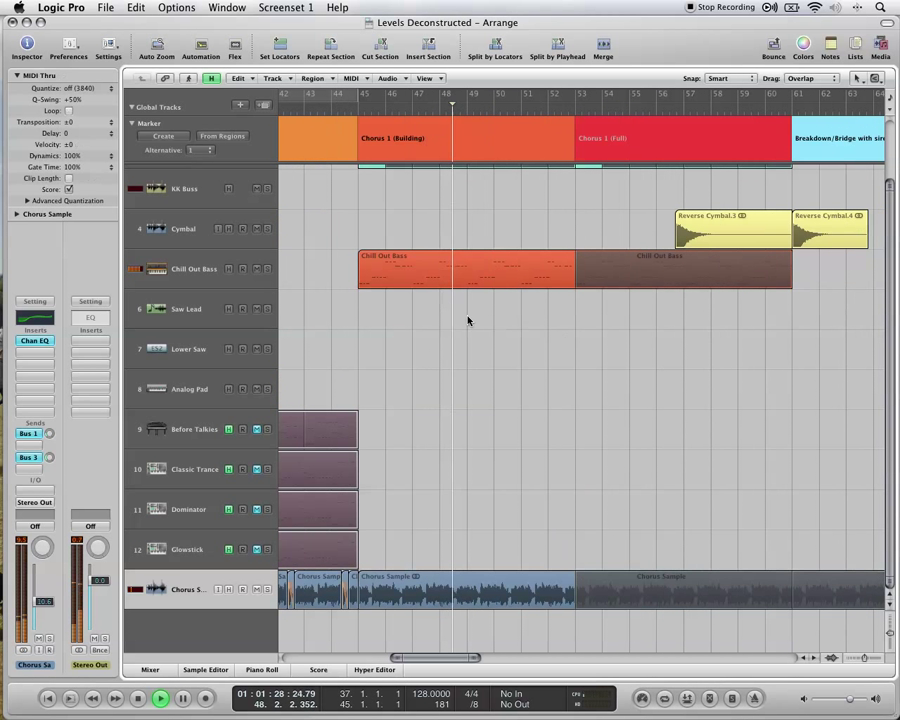
pyautogui.click(431, 266)
pyautogui.click(224, 279)
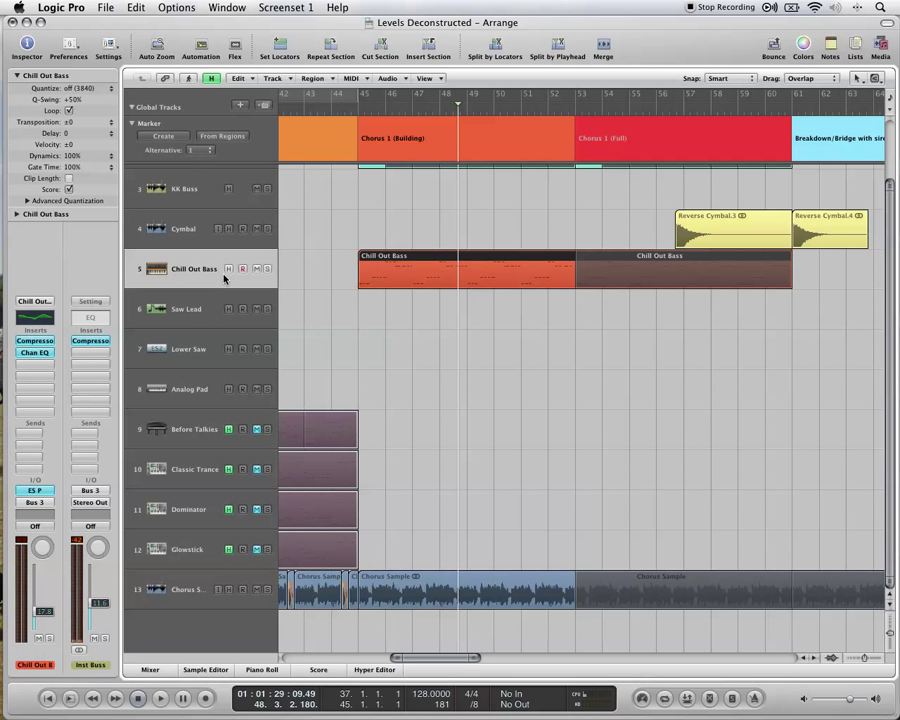
pyautogui.press('x')
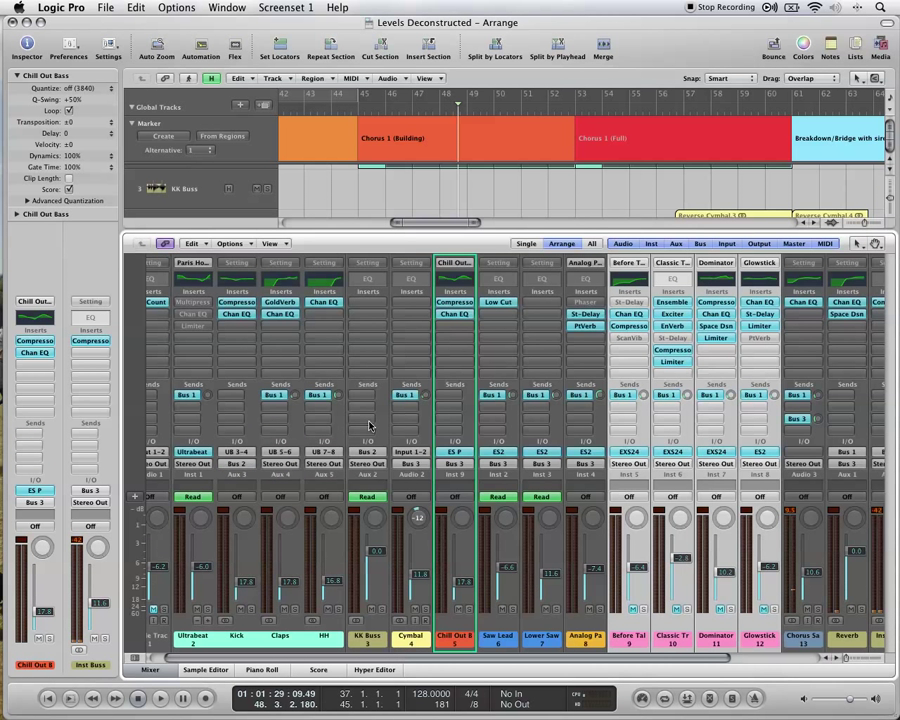
pyautogui.click(459, 644)
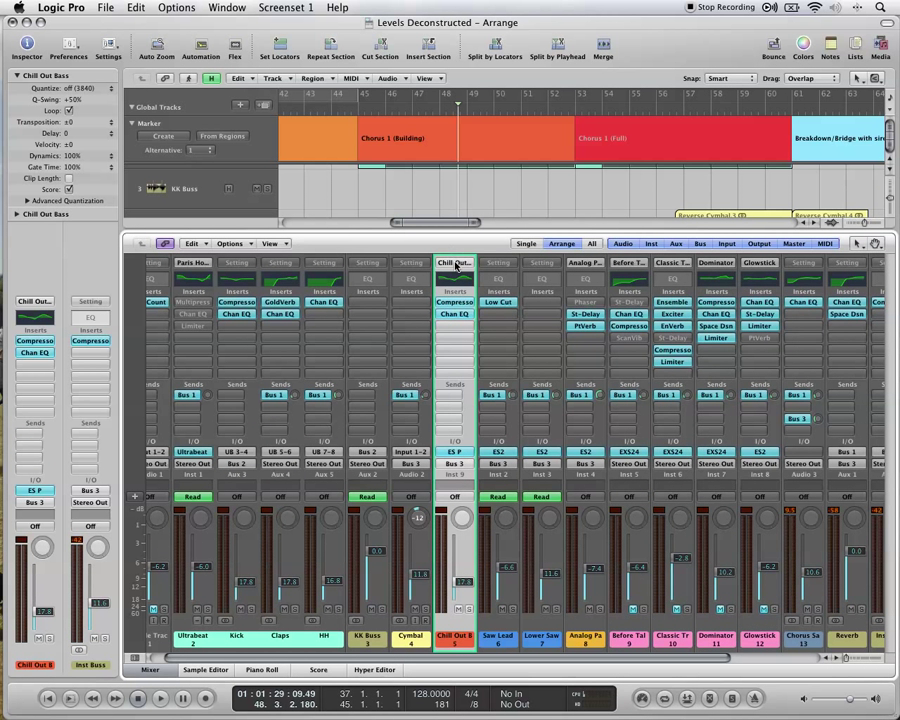
pyautogui.press('x')
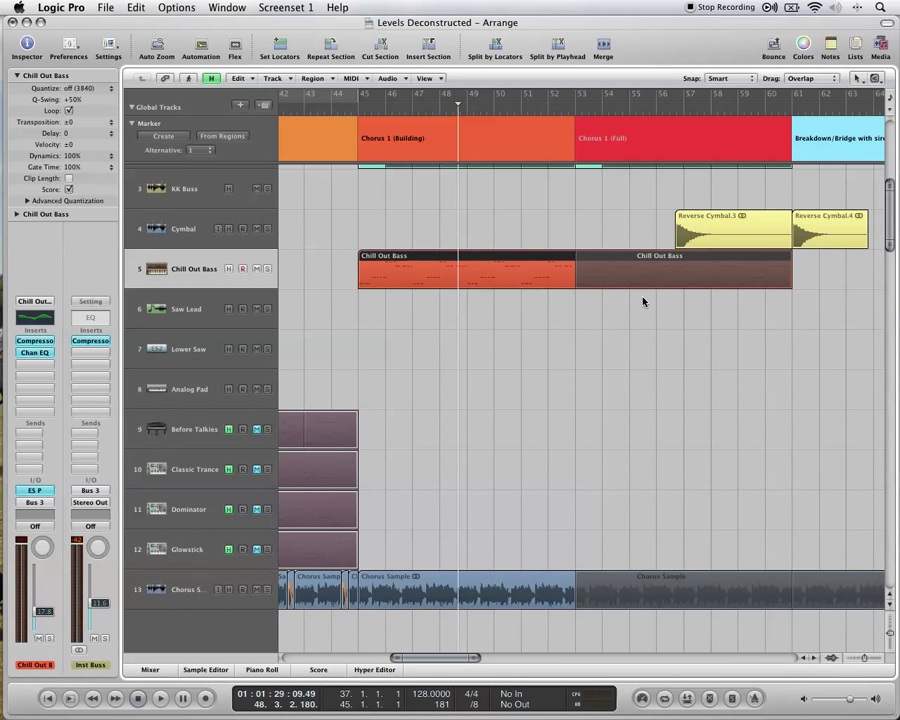
pyautogui.click(603, 378)
# Examine the whole arrangement from the Intro to the Percussion plays out marker, comparing the marker sections with the regions on each track.
pyautogui.hscroll(10, 613, 378)
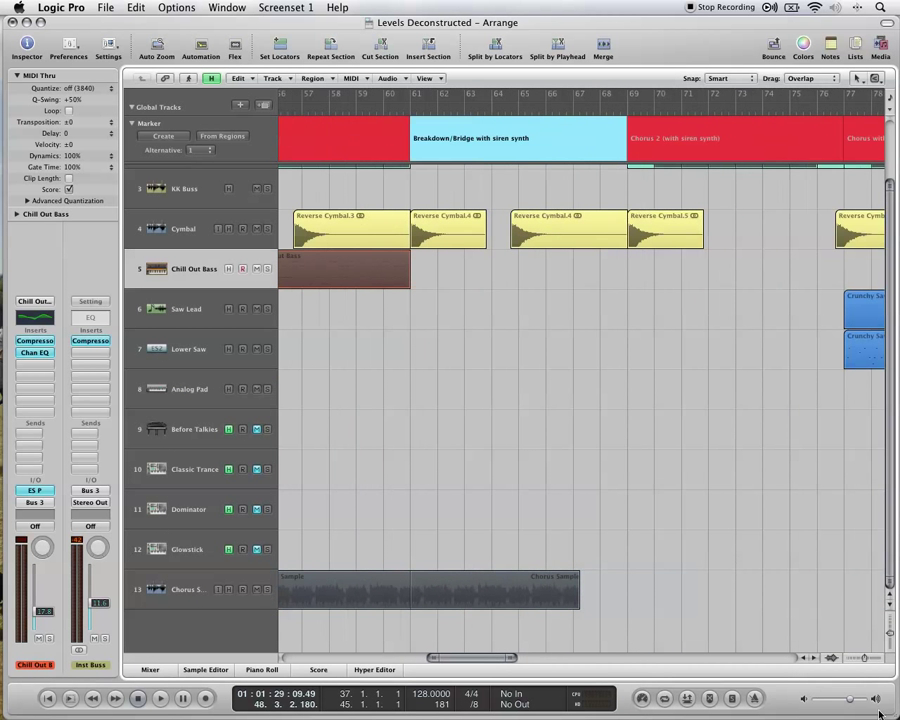
pyautogui.moveTo(863, 657); pyautogui.dragTo(852, 653)
pyautogui.hscroll(-6, 547, 481)
pyautogui.scroll(3, 547, 481)
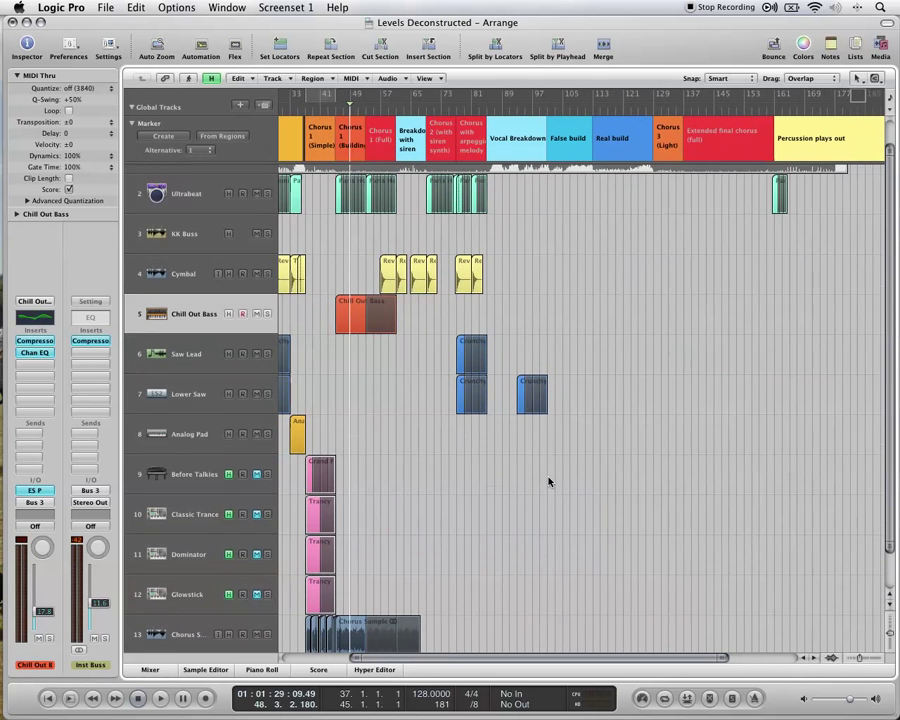
pyautogui.hscroll(-1, 547, 481)
pyautogui.scroll(1, 547, 481)
pyautogui.hscroll(-1, 513, 145)
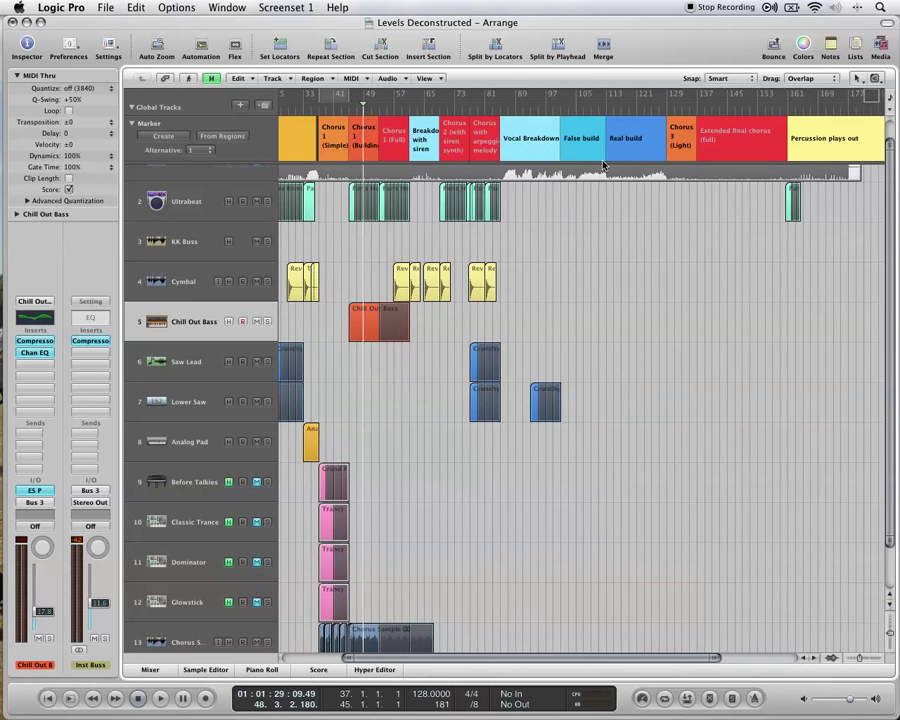
pyautogui.hscroll(10, 598, 158)
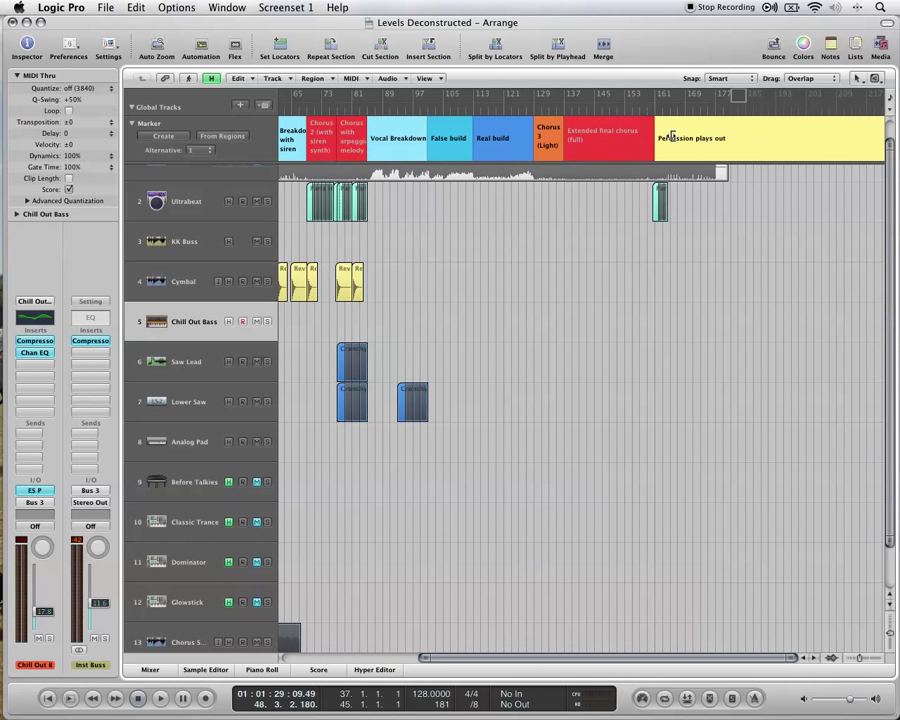
pyautogui.hscroll(-18, 733, 140)
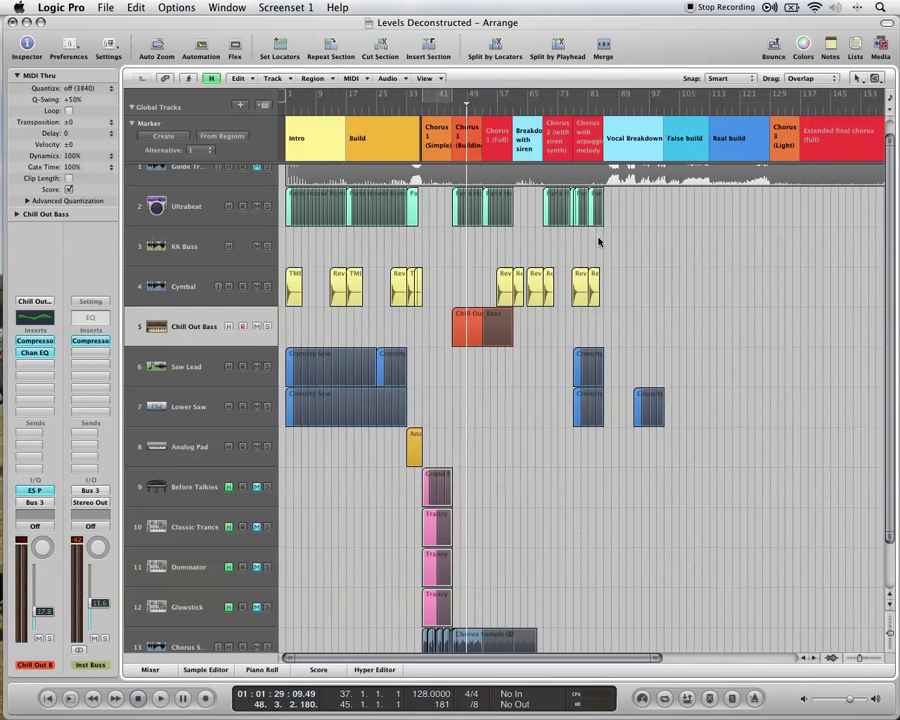
pyautogui.hscroll(9, 598, 241)
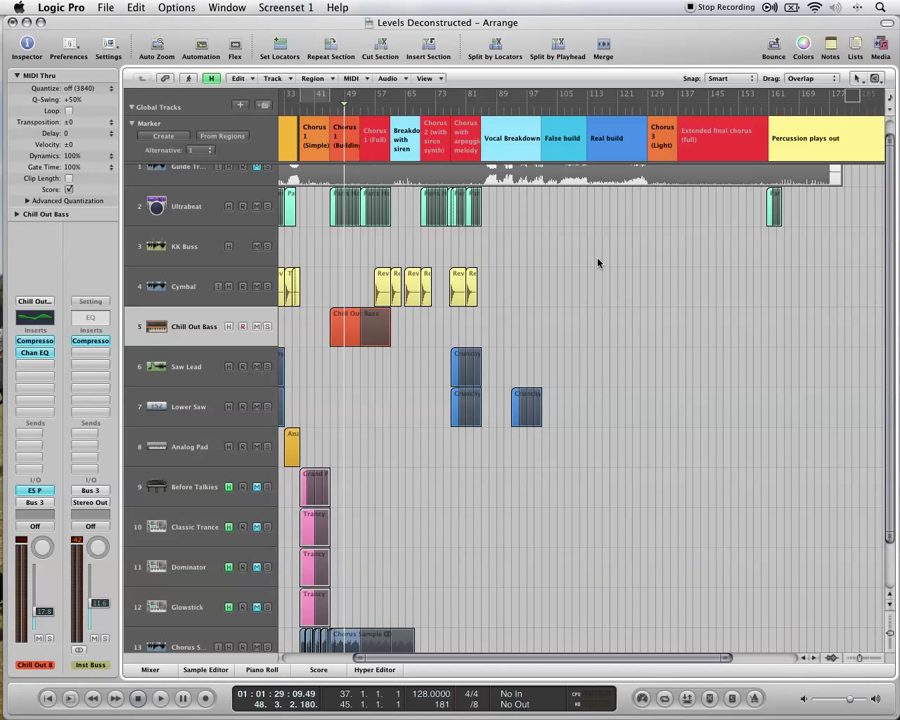
pyautogui.hscroll(-5, 598, 263)
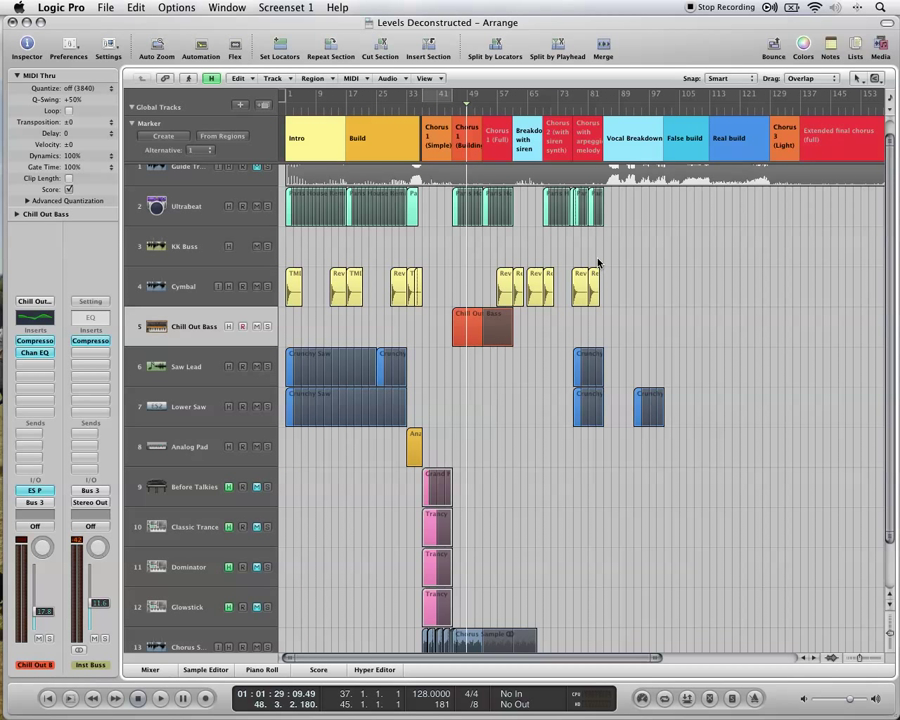